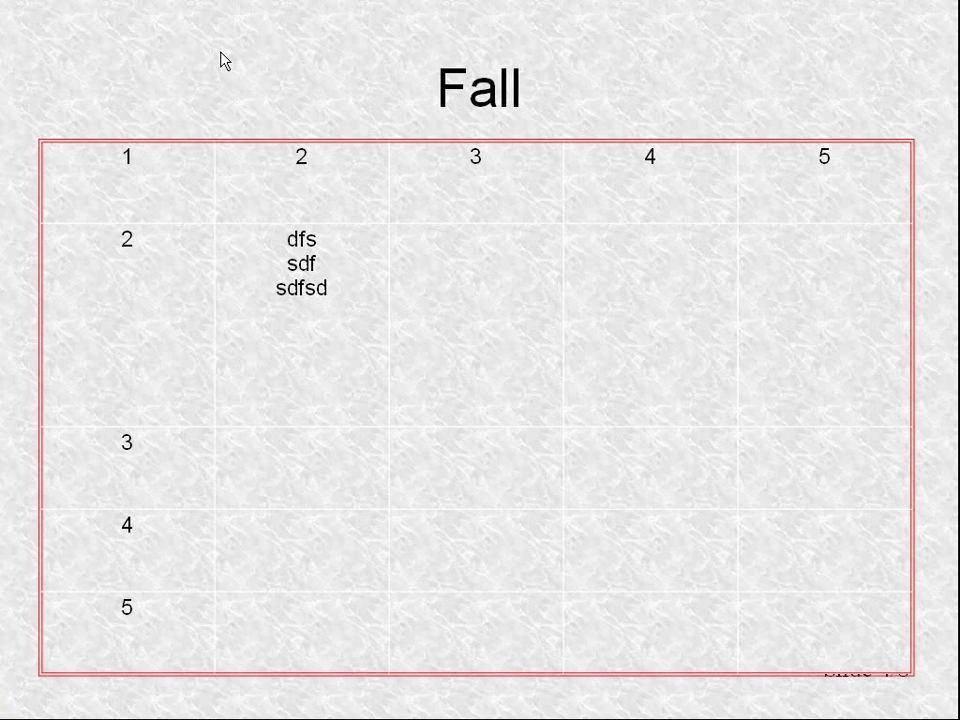
pyautogui.click(224, 61)
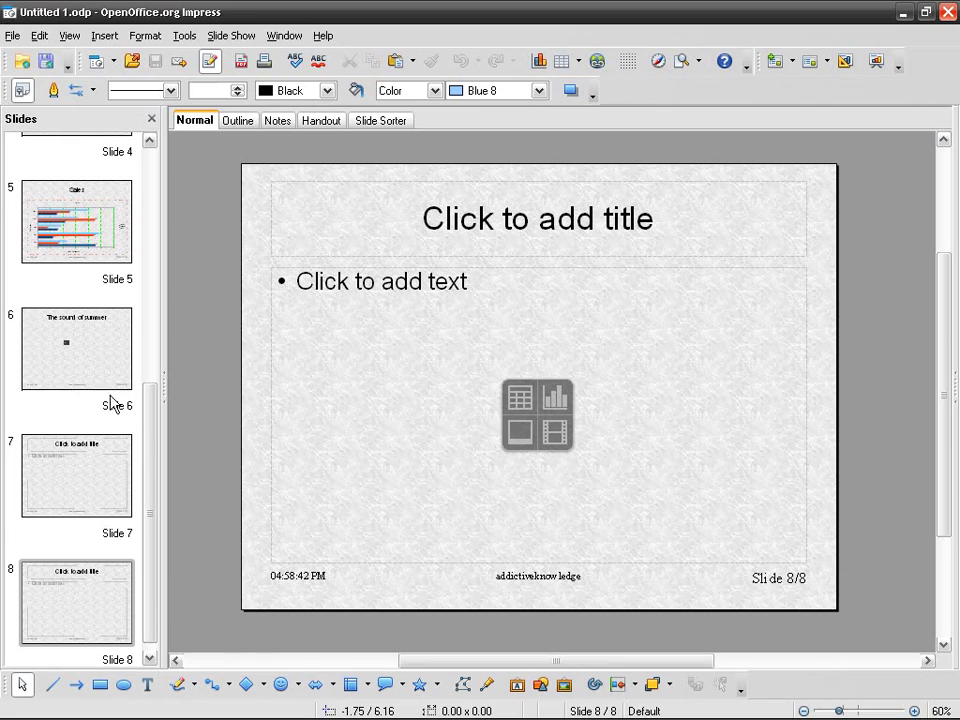
pyautogui.click(85, 588)
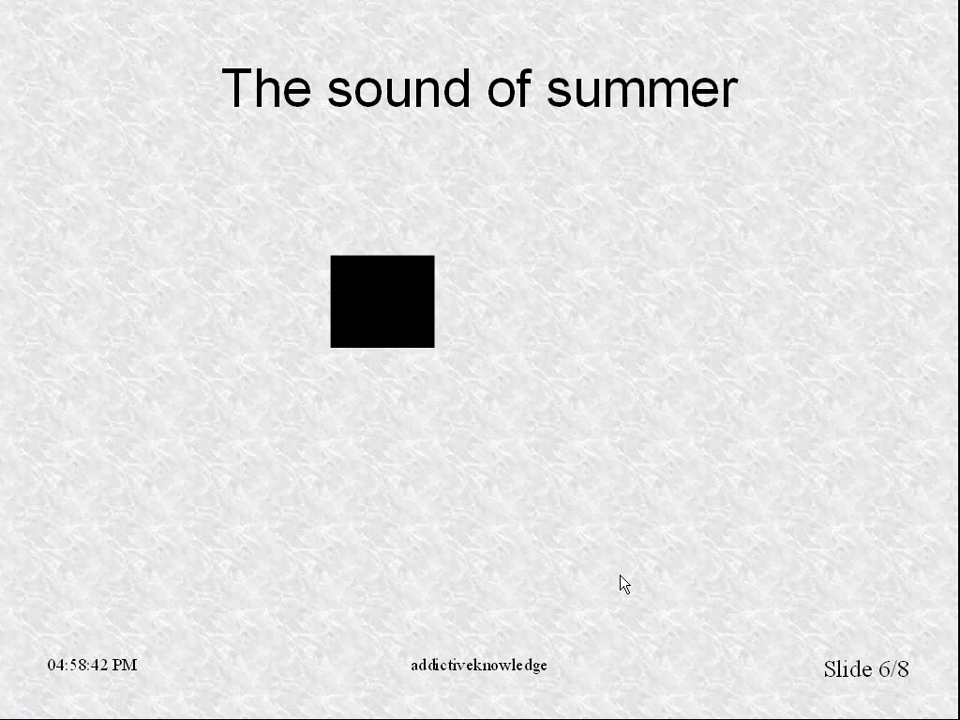
pyautogui.press('pageup')
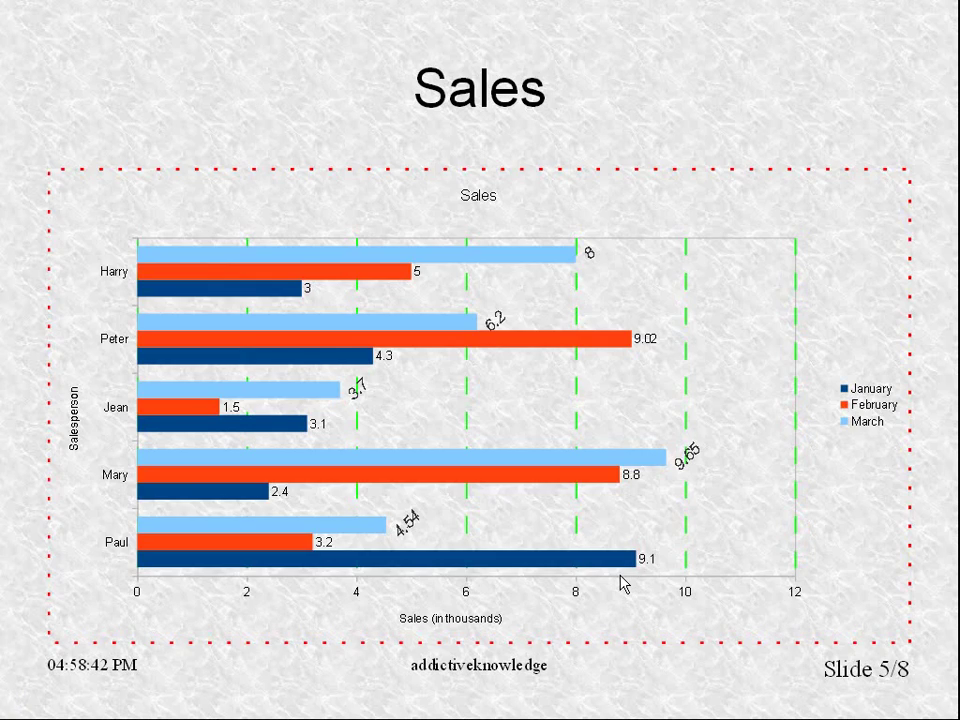
pyautogui.press('pageup')
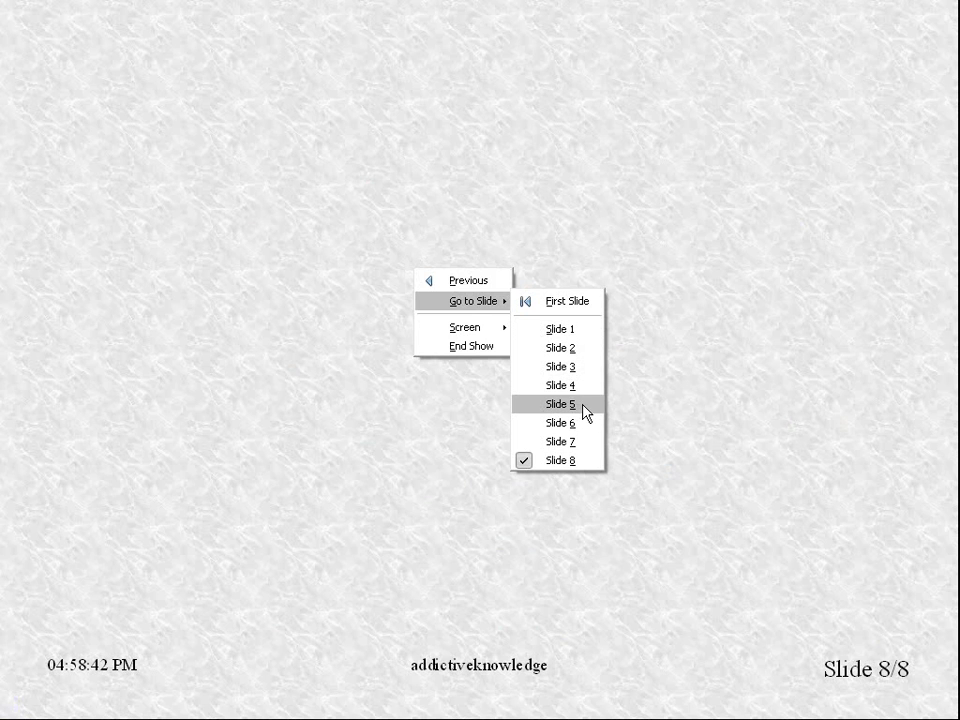
pyautogui.press('Escape')
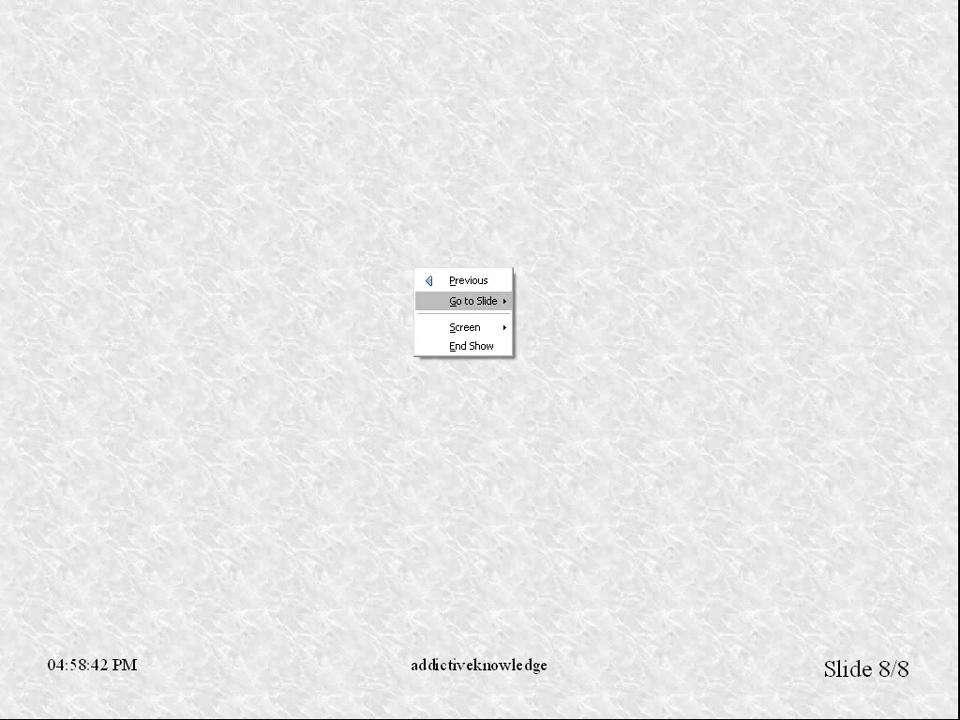
# End the slide show and rename slide 5 to chart_sales
pyautogui.press('Escape')
pyautogui.press('Escape')
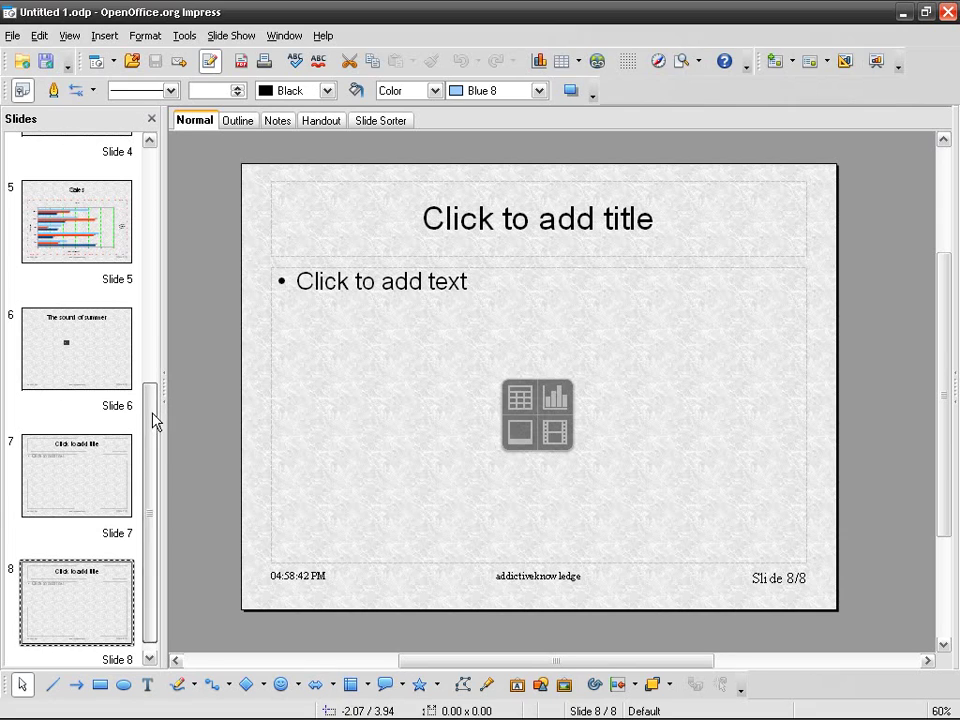
pyautogui.scroll(2, 130, 380)
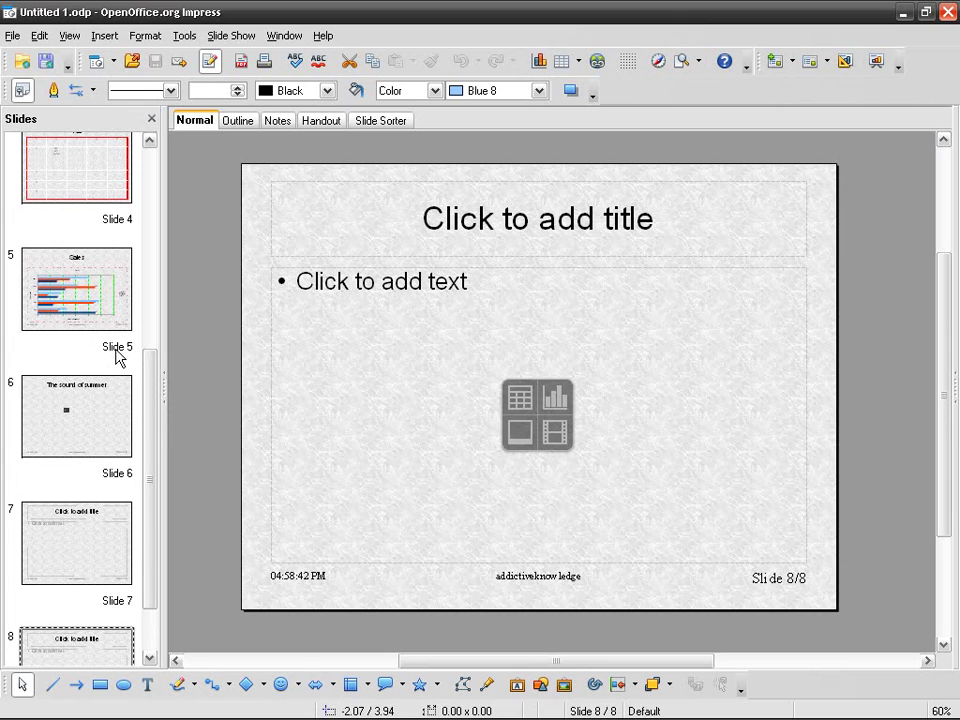
pyautogui.rightClick(88, 311)
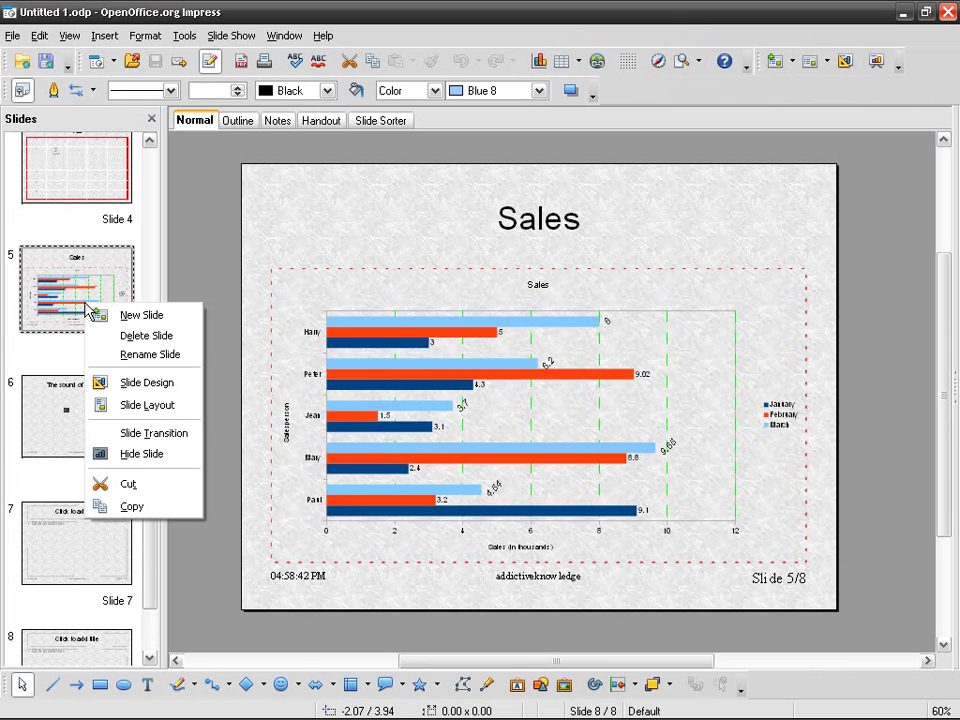
pyautogui.click(148, 354)
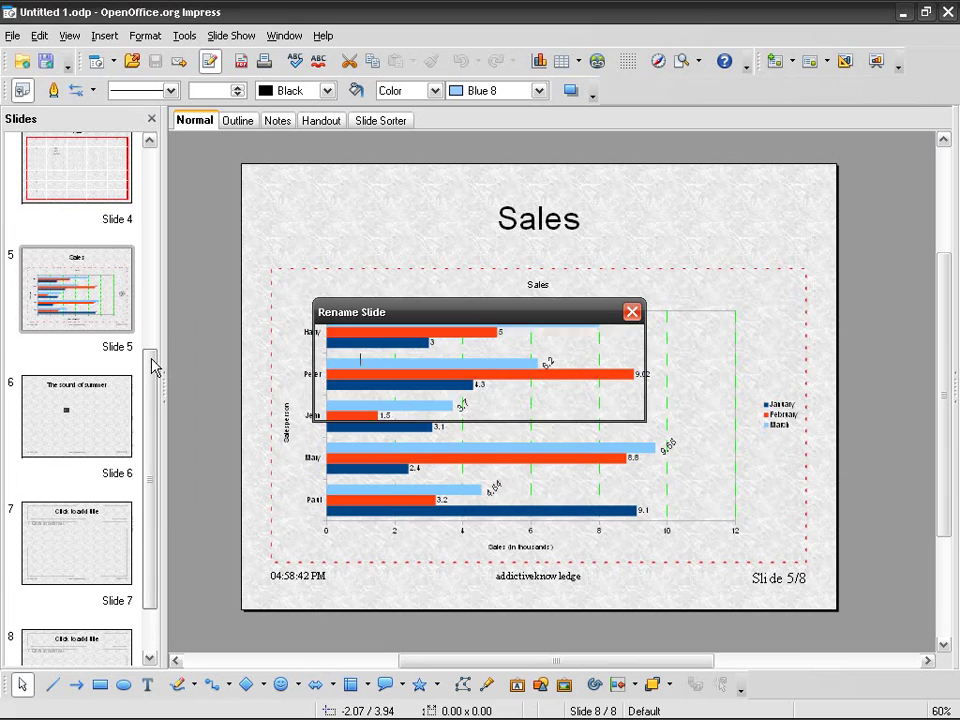
pyautogui.write('chart')
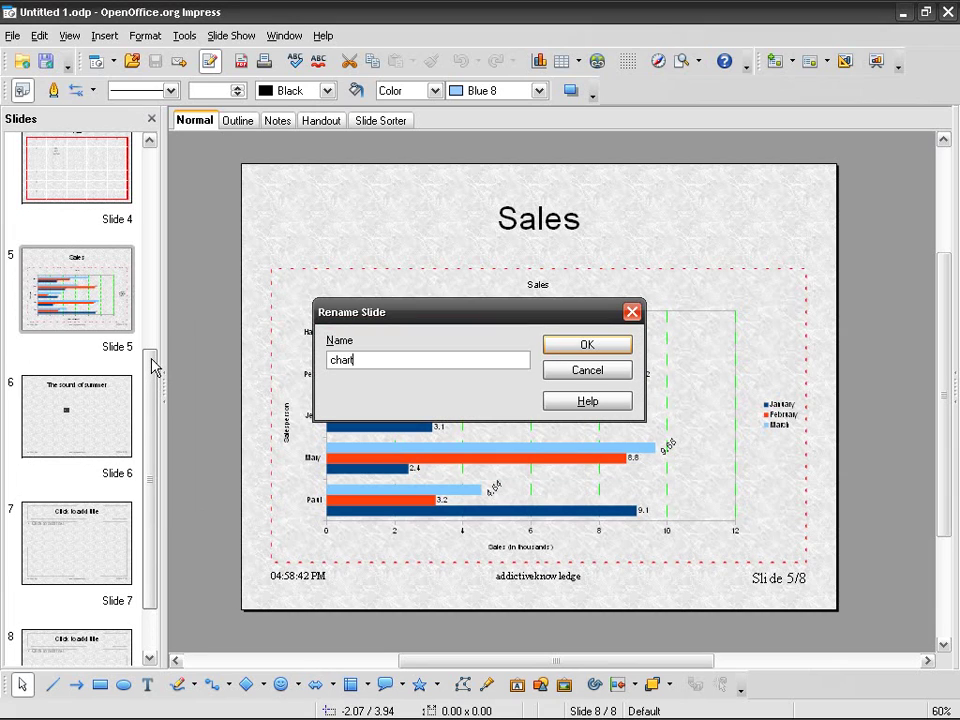
pyautogui.write('_sales')
pyautogui.click(586, 354)
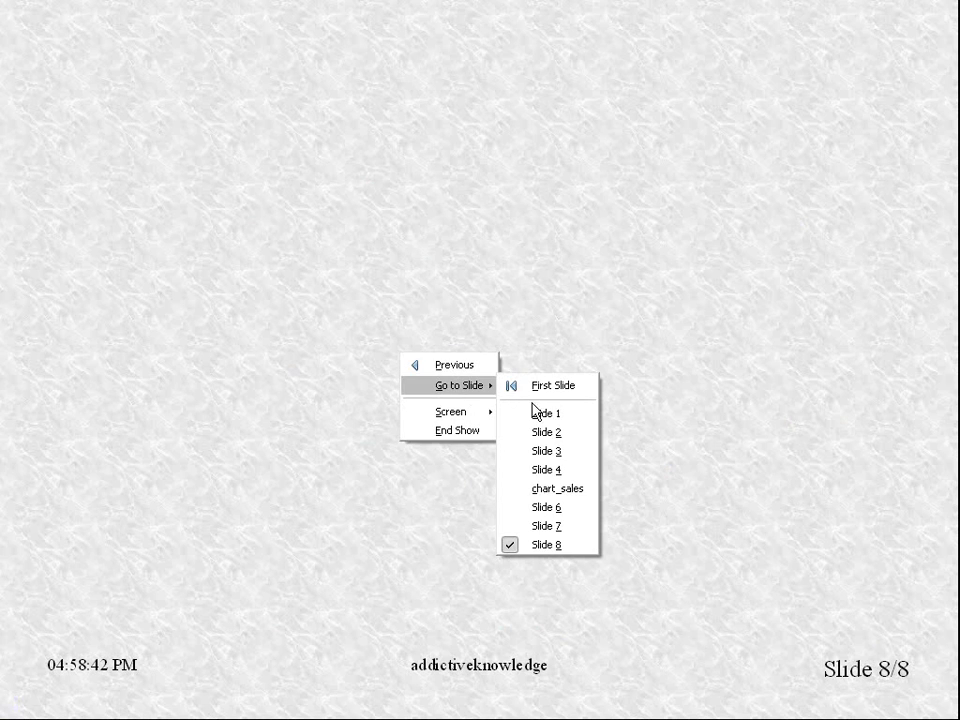
# Jump the running show to chart_sales, then bring up the show's Go to Slide list
pyautogui.click(589, 497)
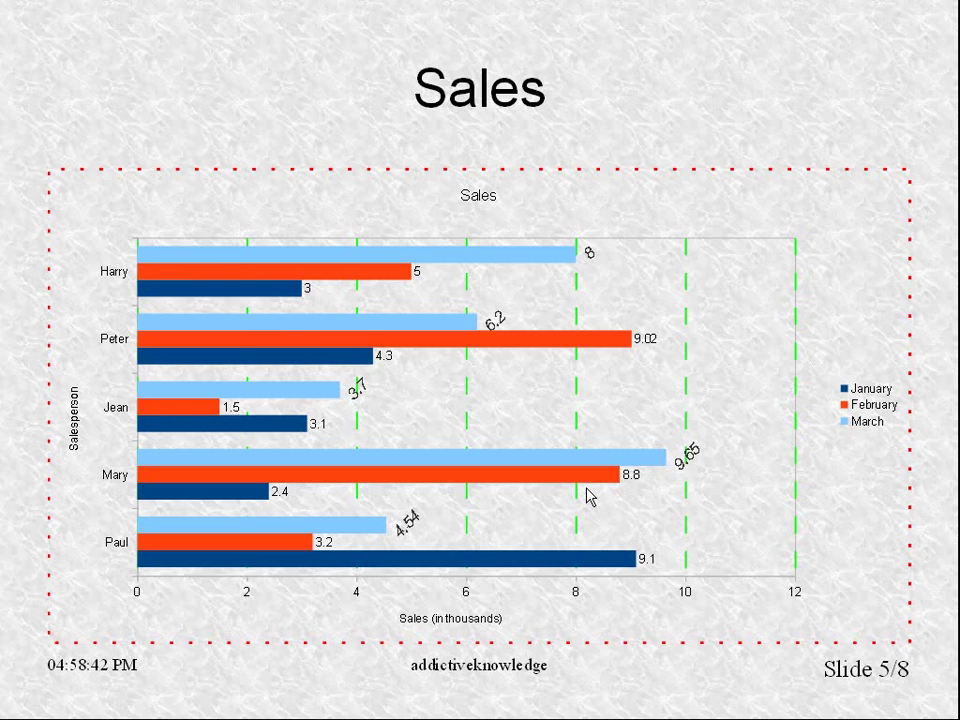
pyautogui.rightClick(616, 150)
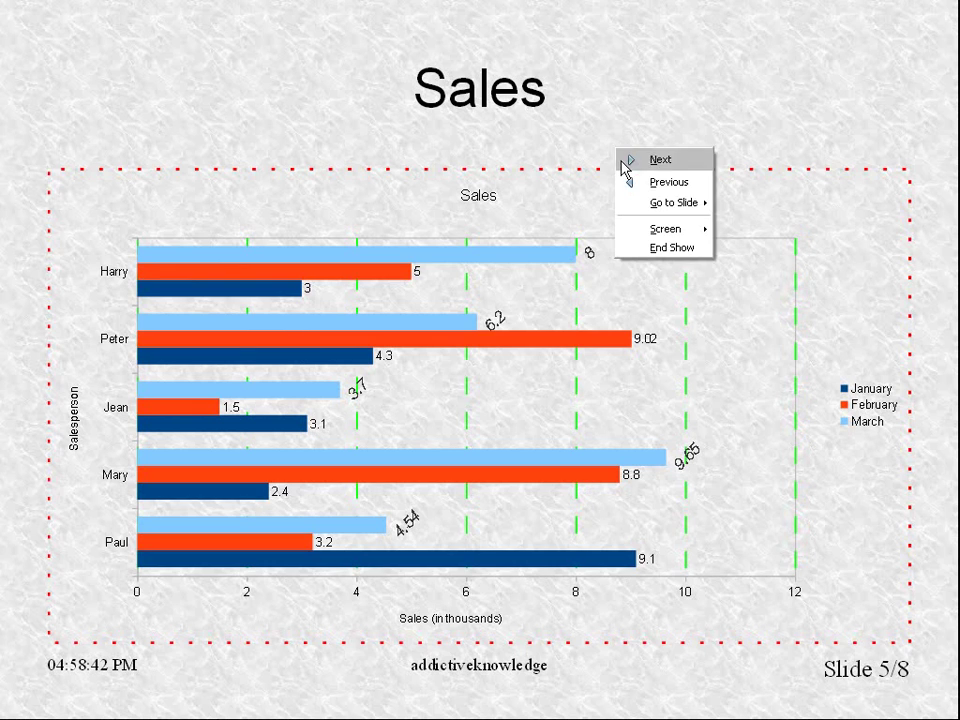
pyautogui.moveTo(654, 208)
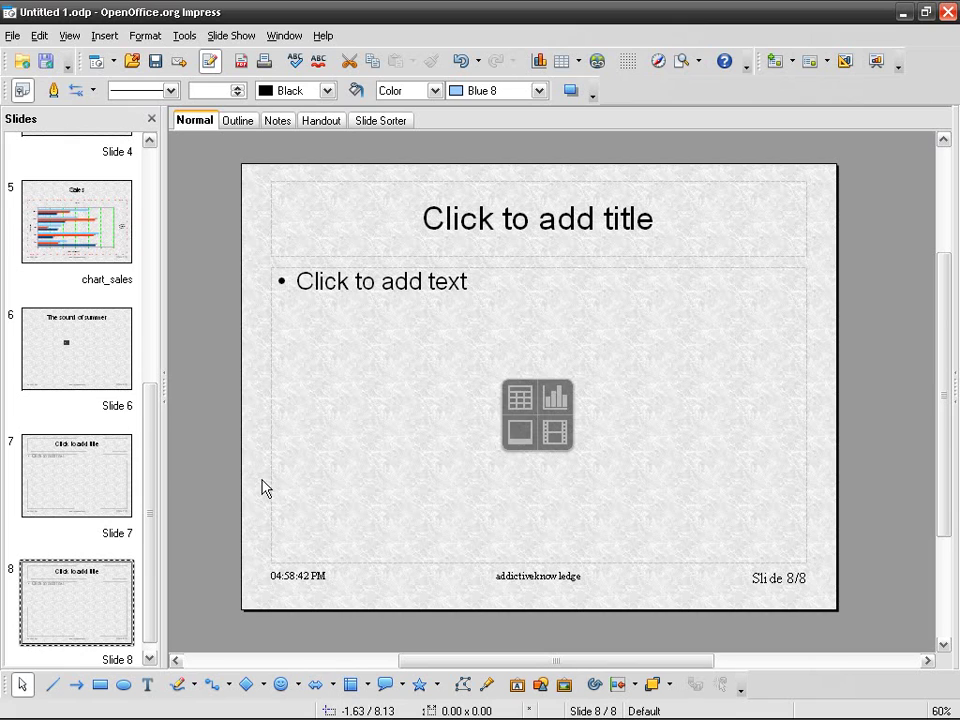
# Apply the Title Only layout to slide 8 and widen the slide editing area
pyautogui.click(401, 266)
pyautogui.click(401, 262)
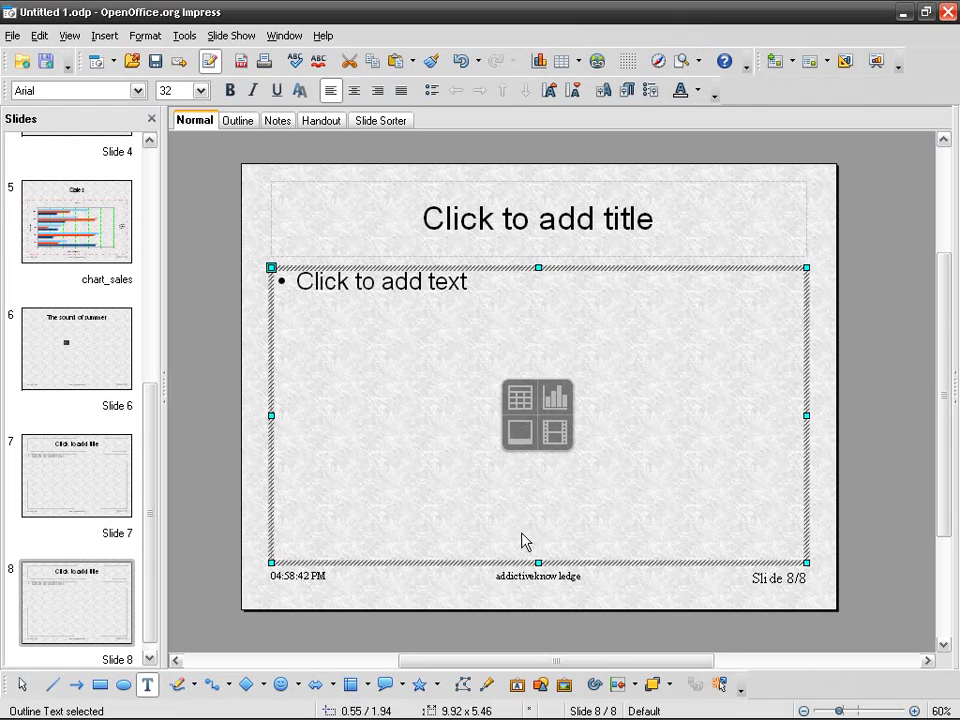
pyautogui.click(956, 398)
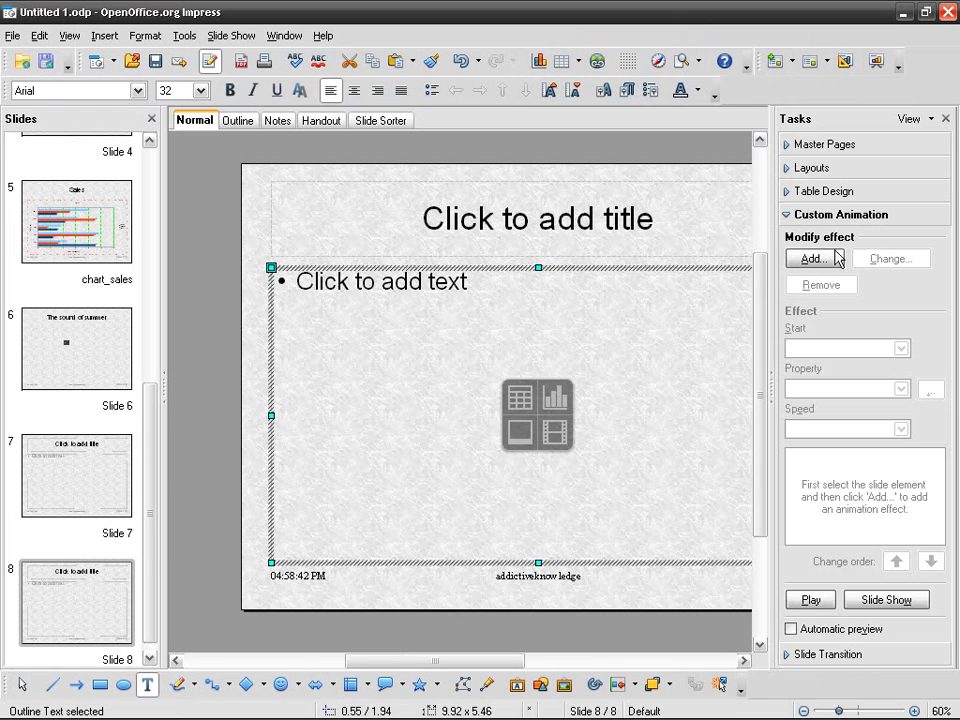
pyautogui.click(814, 167)
pyautogui.click(843, 215)
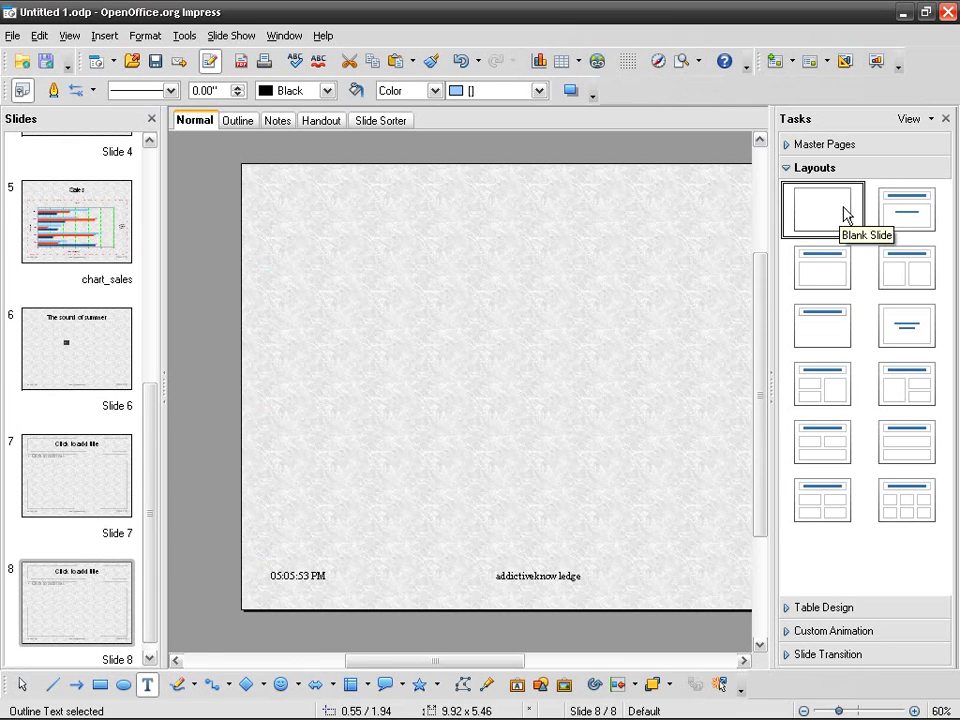
pyautogui.click(840, 268)
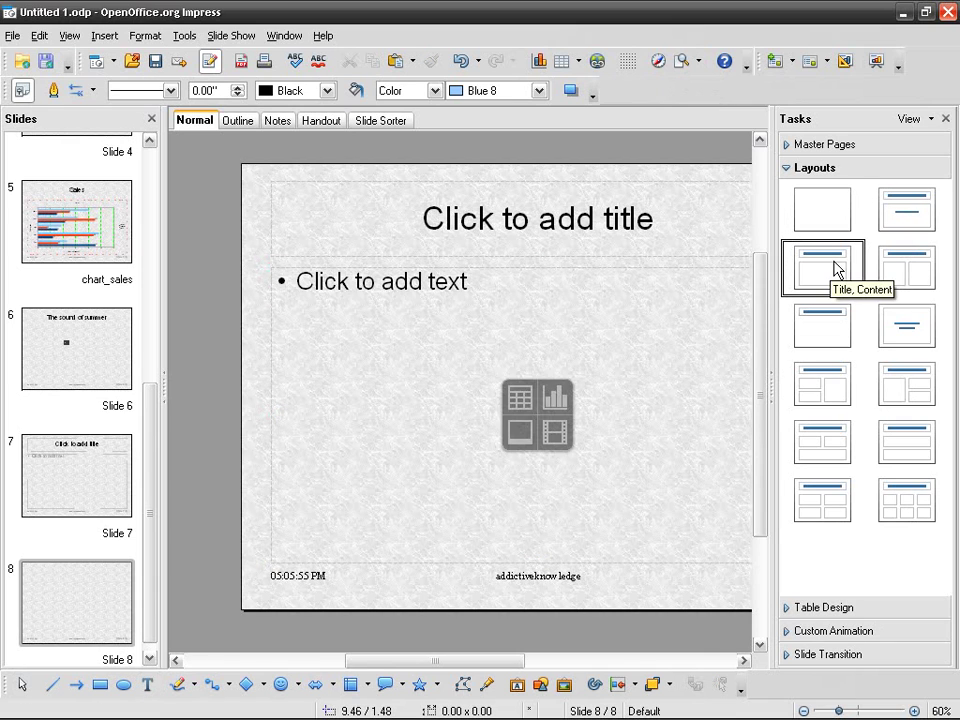
pyautogui.click(836, 315)
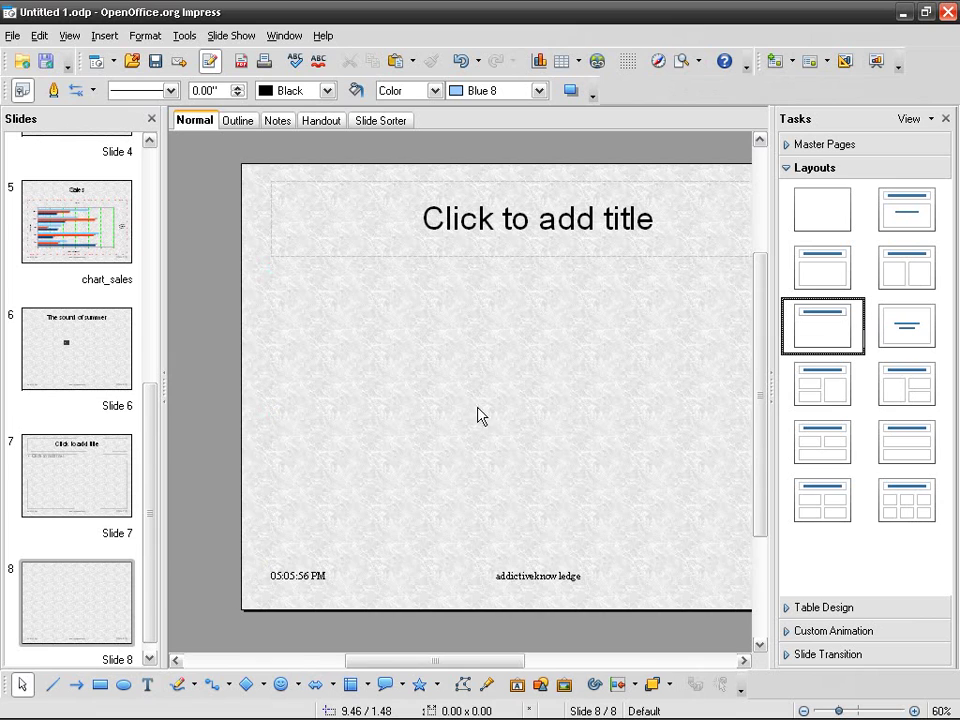
pyautogui.moveTo(456, 669); pyautogui.dragTo(476, 669)
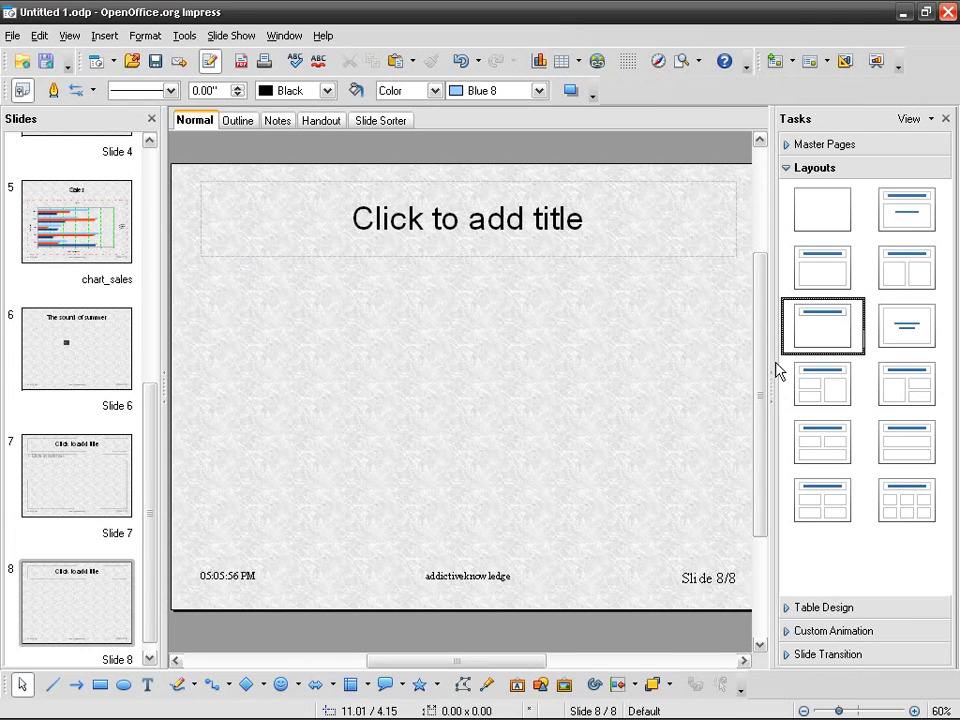
pyautogui.moveTo(776, 368); pyautogui.dragTo(810, 360)
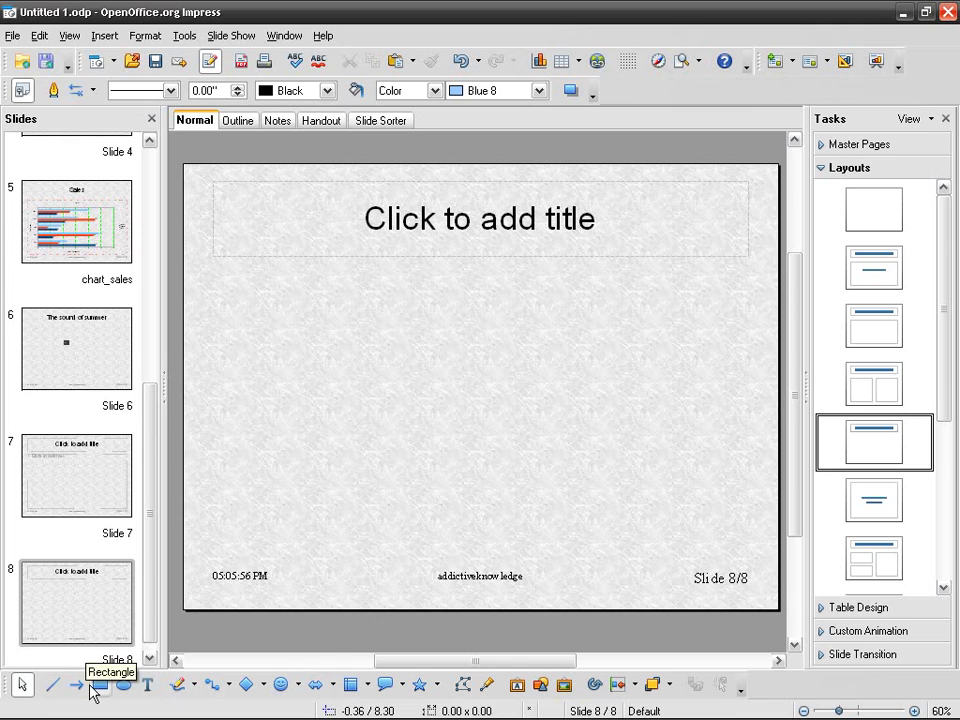
# Draw a 2.50 × 1.25 light-blue rectangle in the middle of slide 8
pyautogui.click(69, 35)
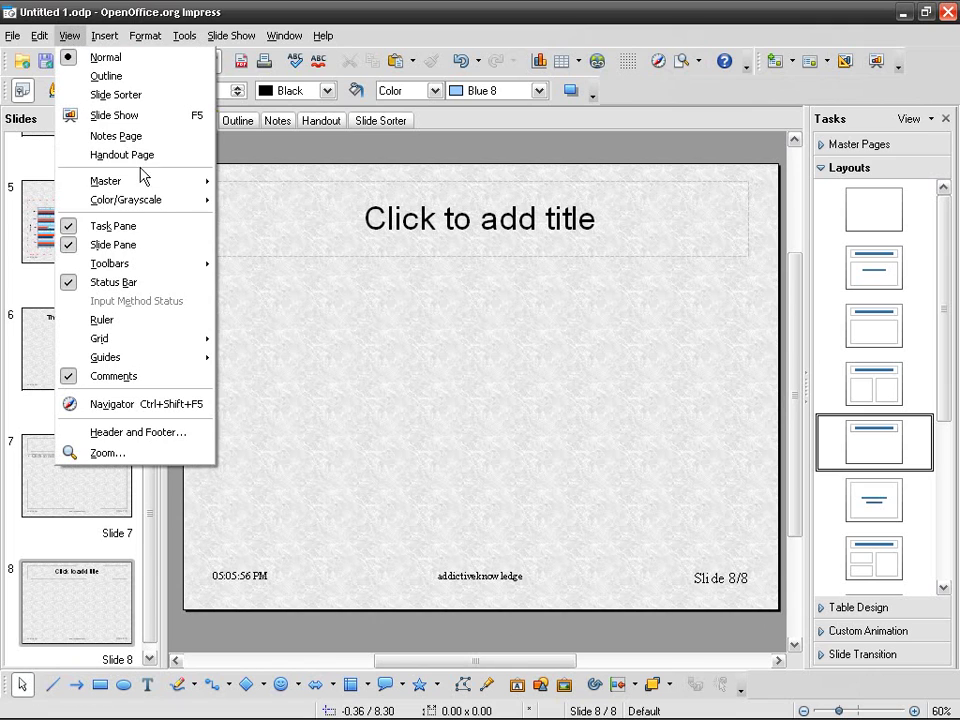
pyautogui.moveTo(160, 263)
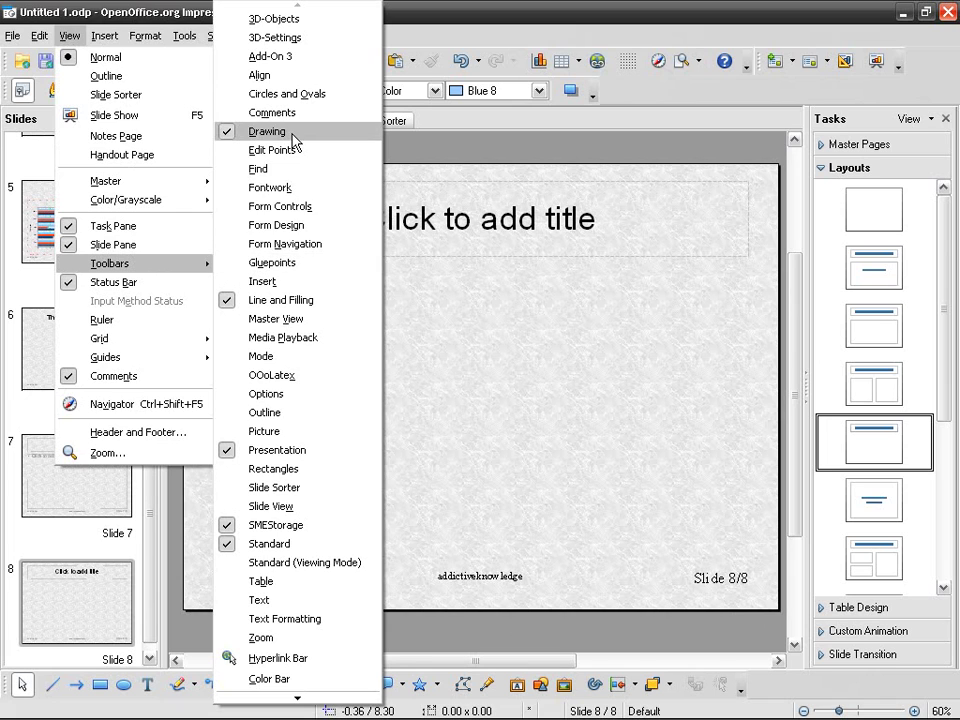
pyautogui.click(430, 632)
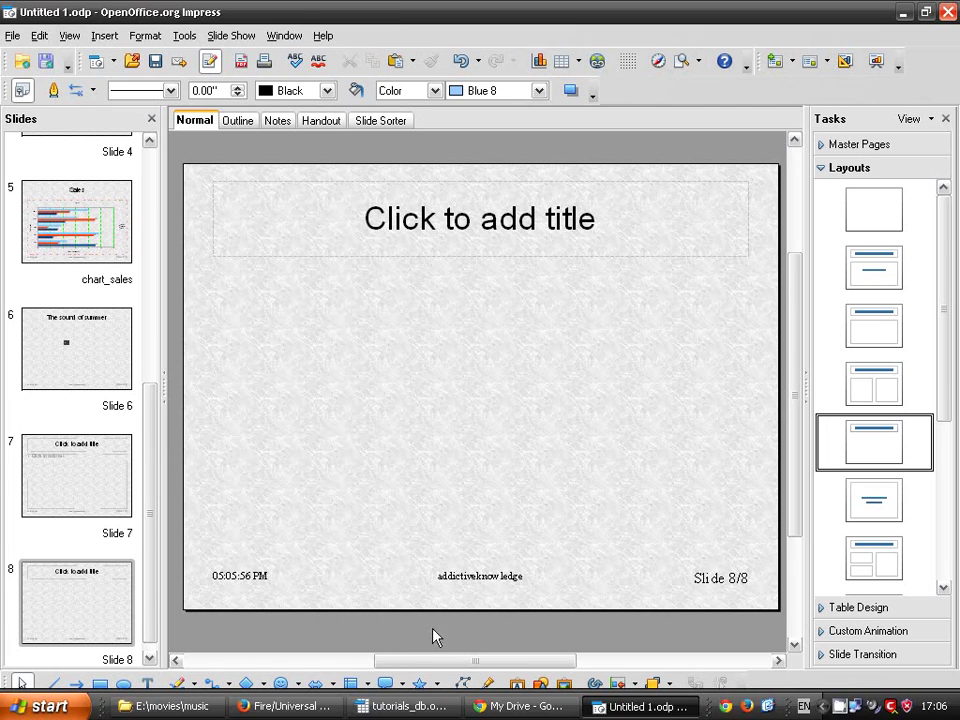
pyautogui.click(104, 687)
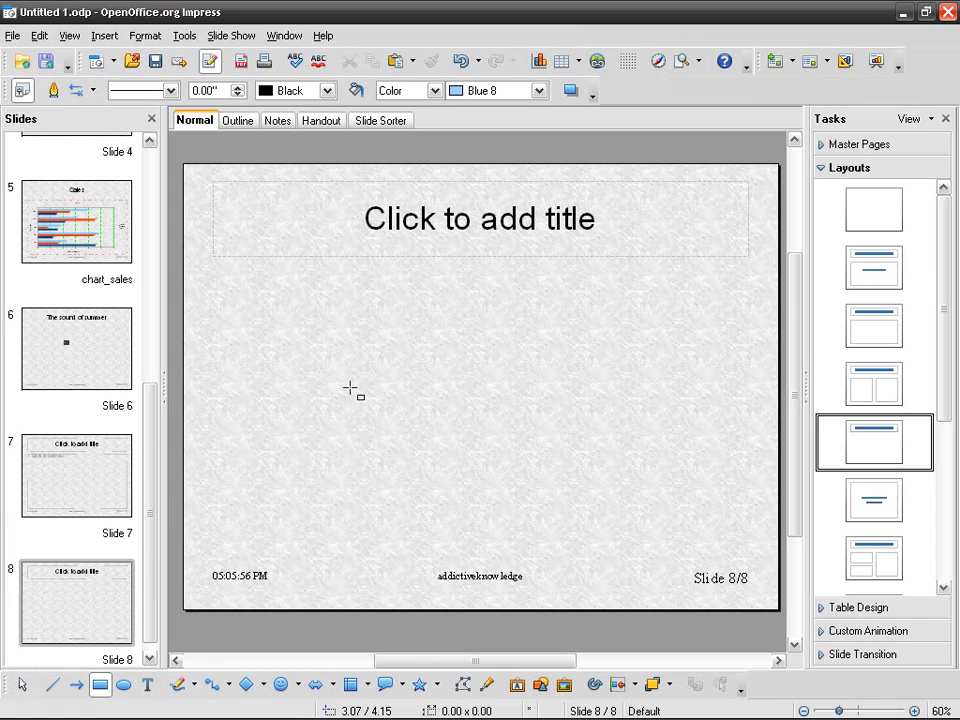
pyautogui.moveTo(347, 391); pyautogui.dragTo(534, 433)
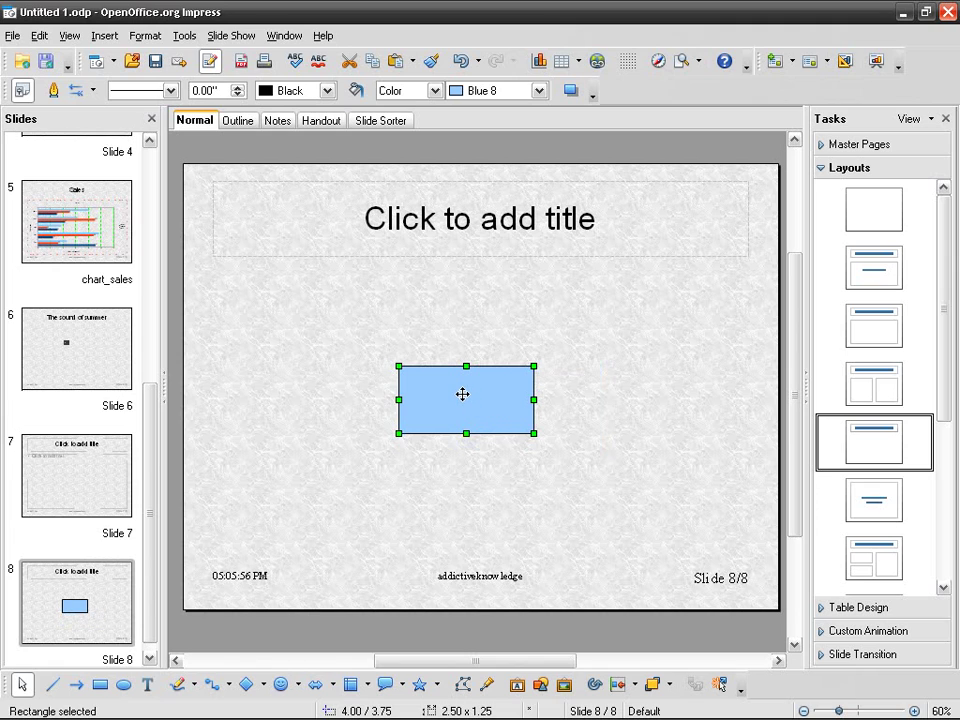
# Type 'go to sales chart' inside the rectangle, then reselect the whole rectangle
pyautogui.doubleClick(462, 394)
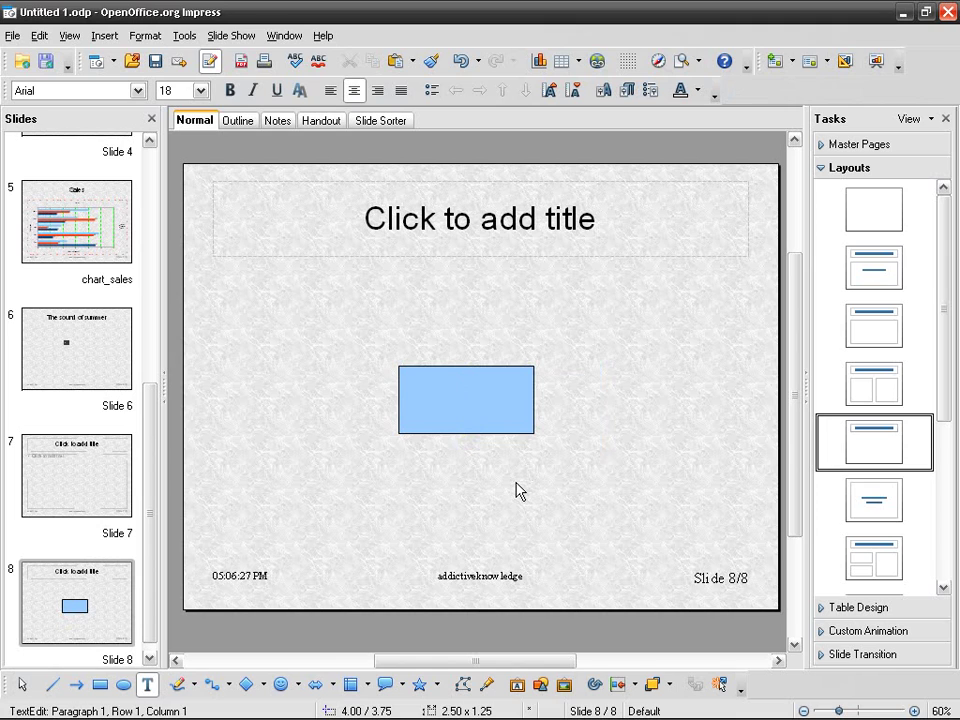
pyautogui.write('go to chart')
pyautogui.press('Left')
pyautogui.press('Left')
pyautogui.press('Left')
pyautogui.press('Left')
pyautogui.press('Left')
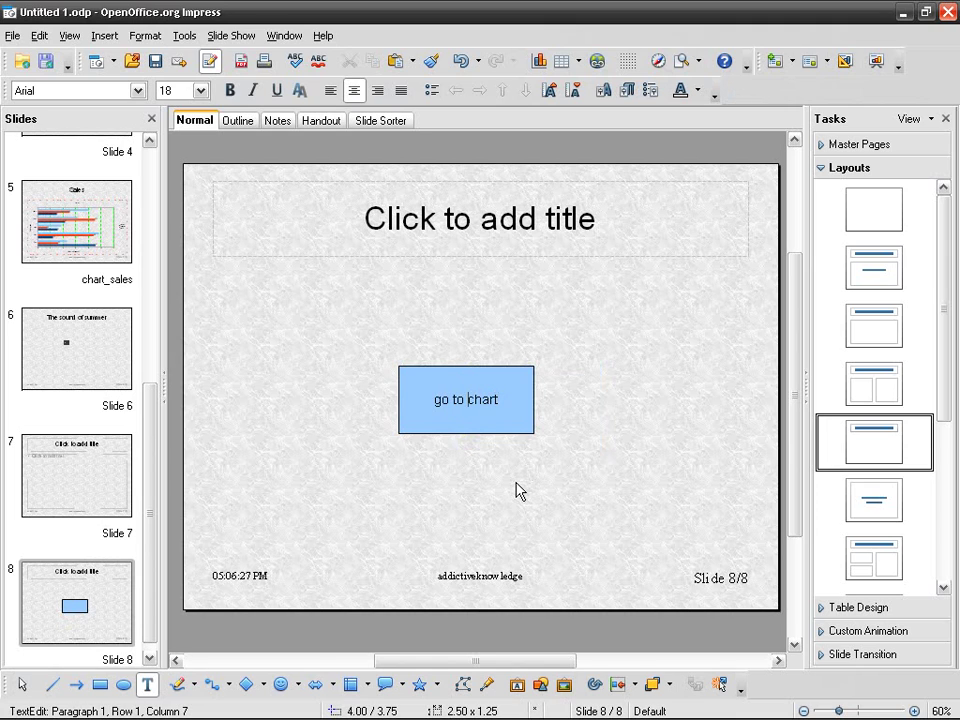
pyautogui.write('sales')
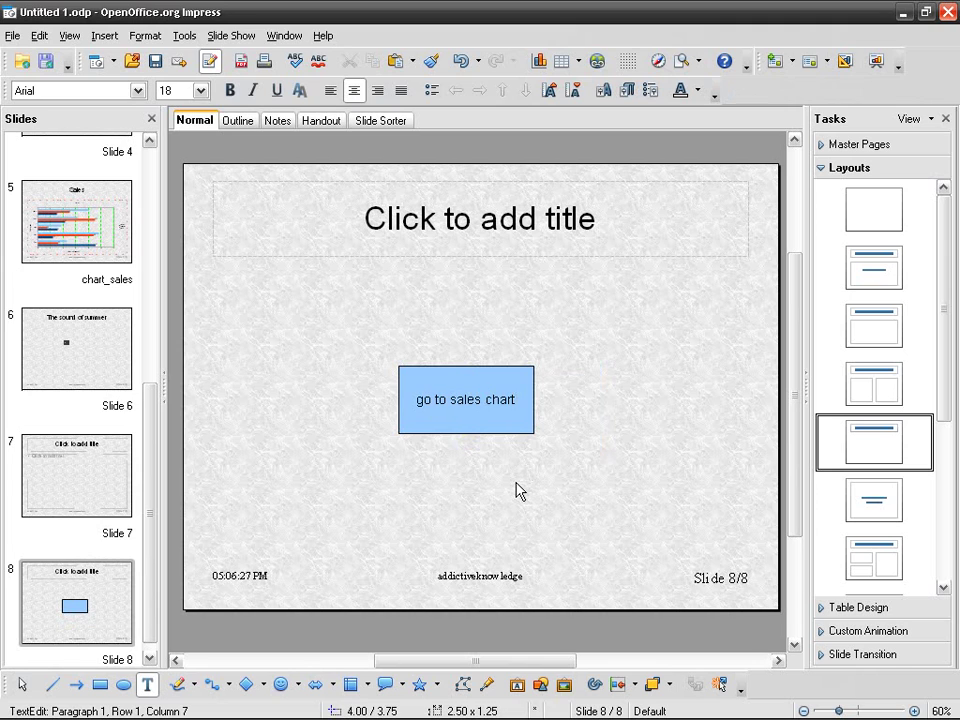
pyautogui.click(516, 490)
pyautogui.click(524, 377)
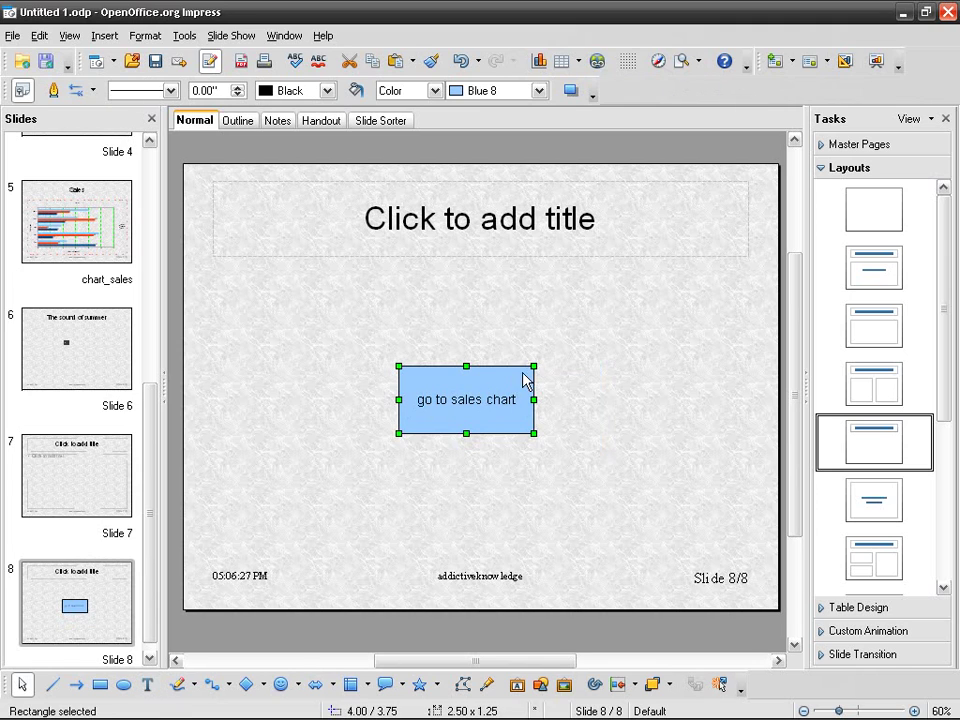
# Set the rectangle's area fill colour to Yellow
pyautogui.rightClick(524, 374)
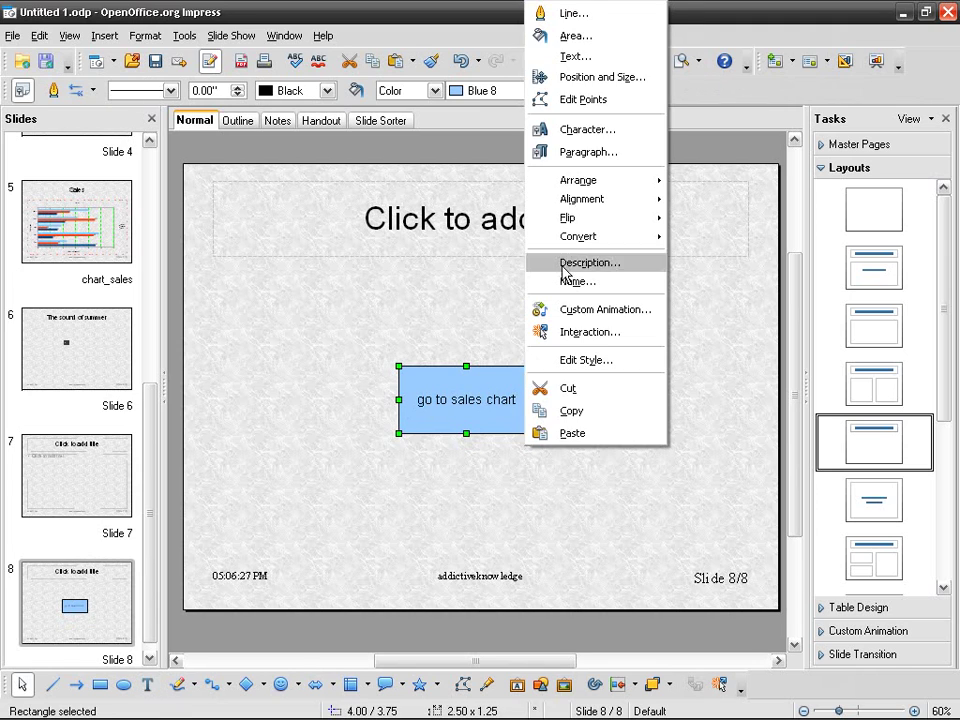
pyautogui.click(620, 38)
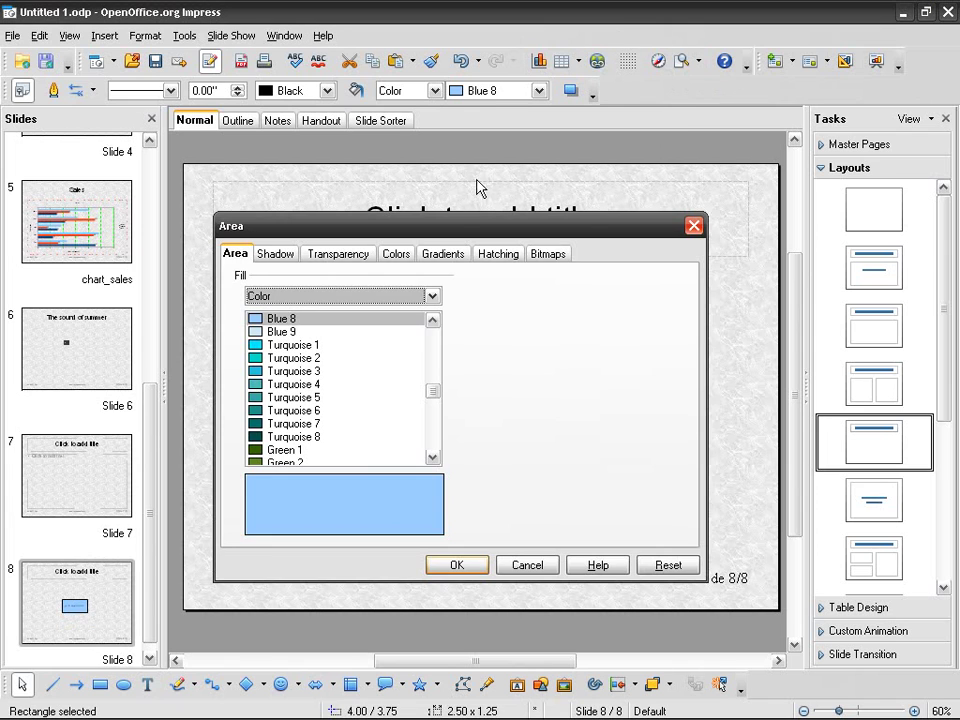
pyautogui.moveTo(463, 238); pyautogui.dragTo(690, 293)
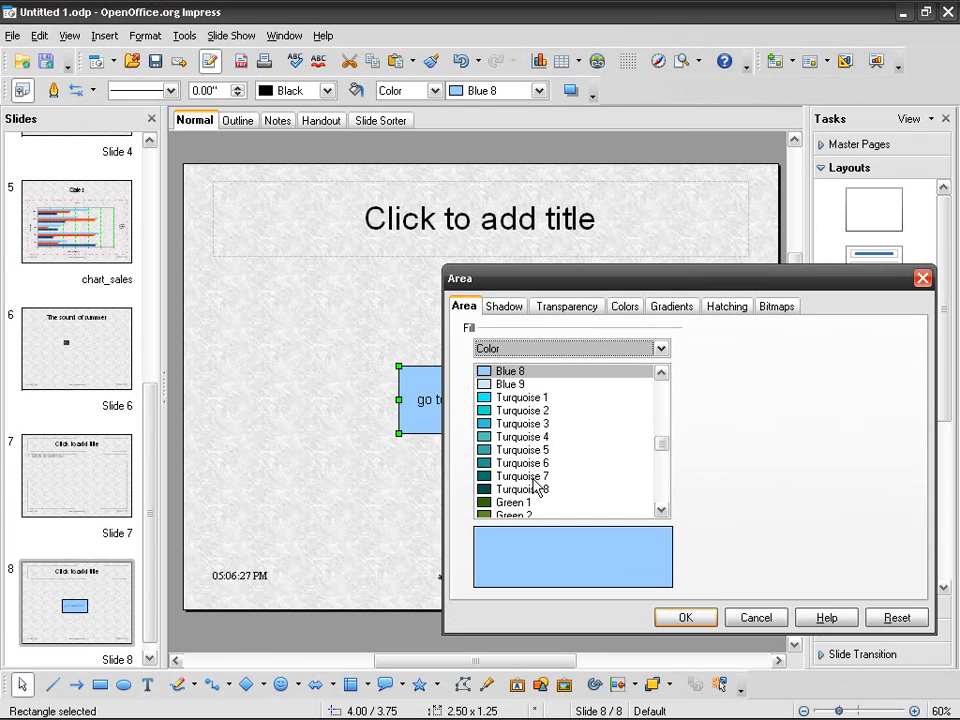
pyautogui.click(542, 478)
pyautogui.scroll(2, 547, 475)
pyautogui.scroll(9, 547, 475)
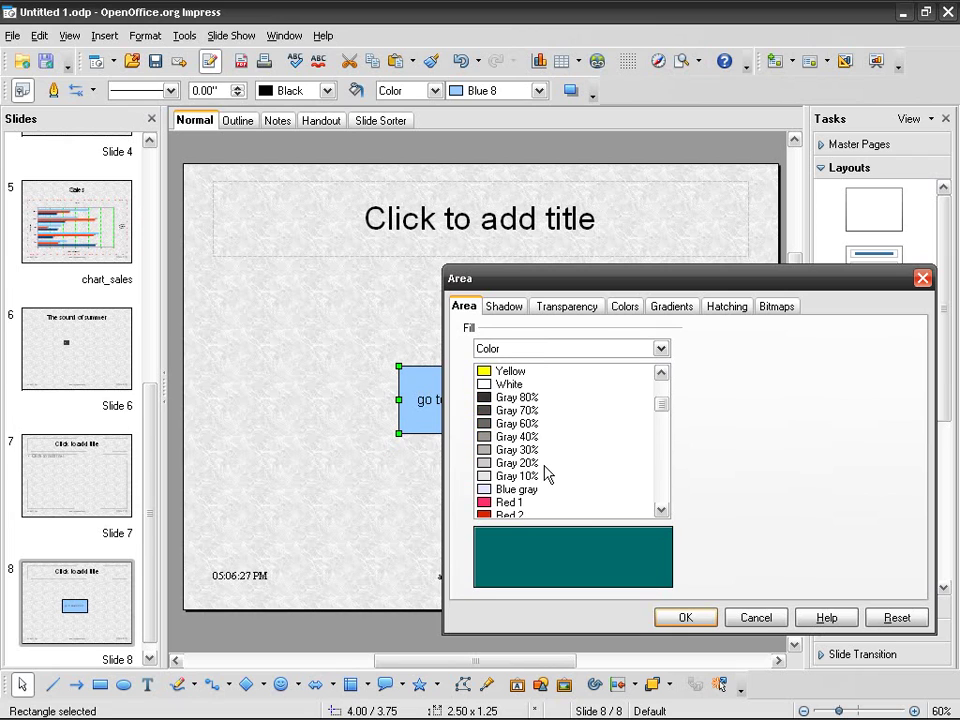
pyautogui.click(506, 370)
pyautogui.click(673, 617)
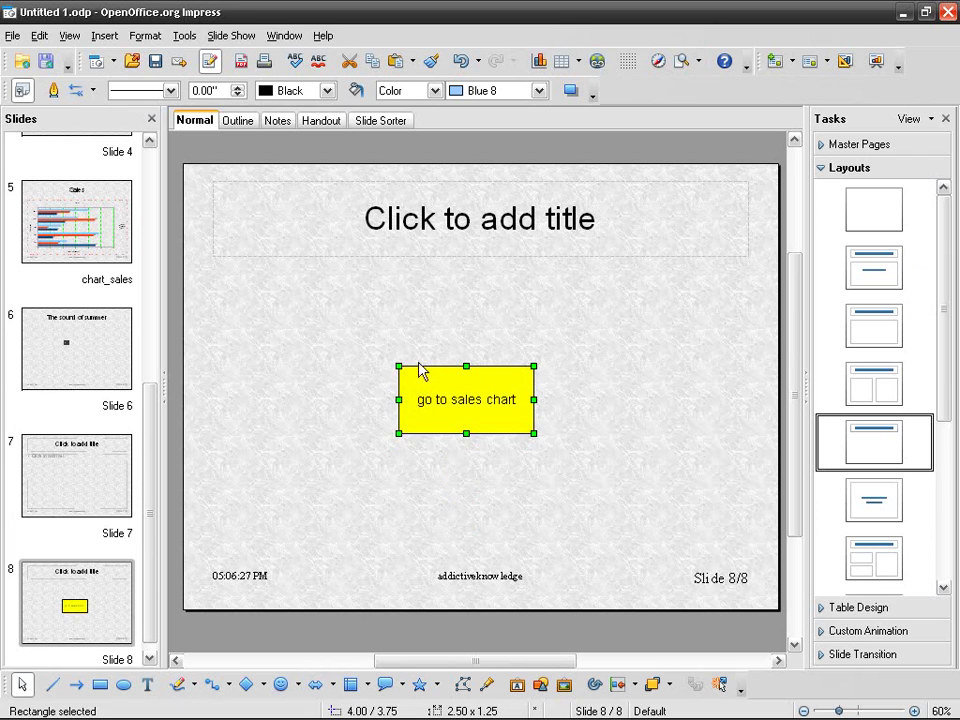
# Select the 'go to sales chart' label text, then leave text editing
pyautogui.click(444, 398)
pyautogui.tripleClick(444, 398)
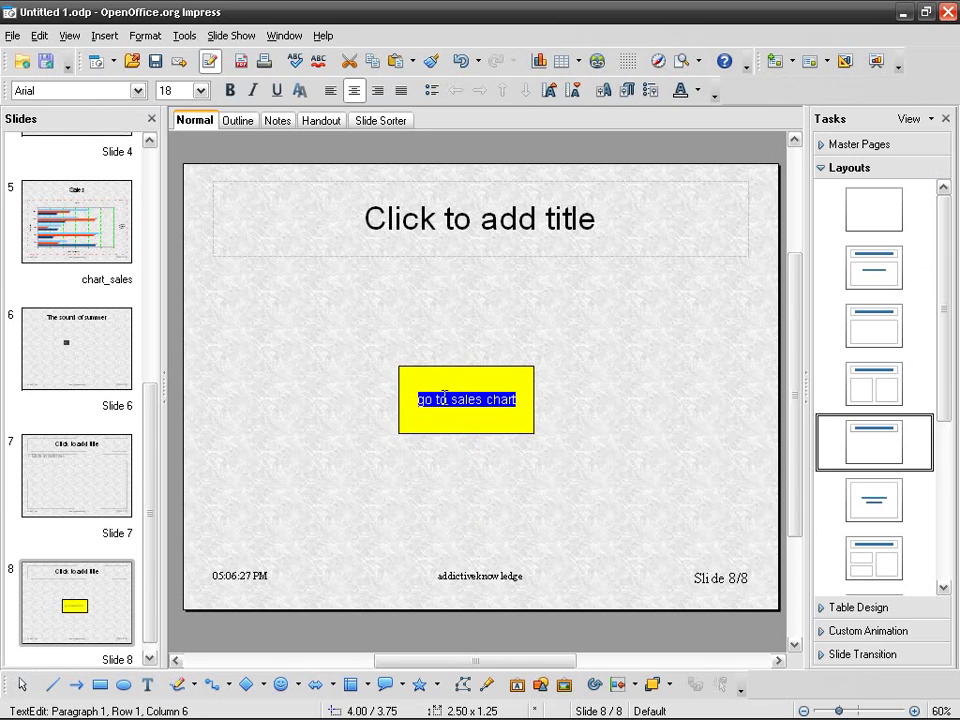
pyautogui.click(647, 422)
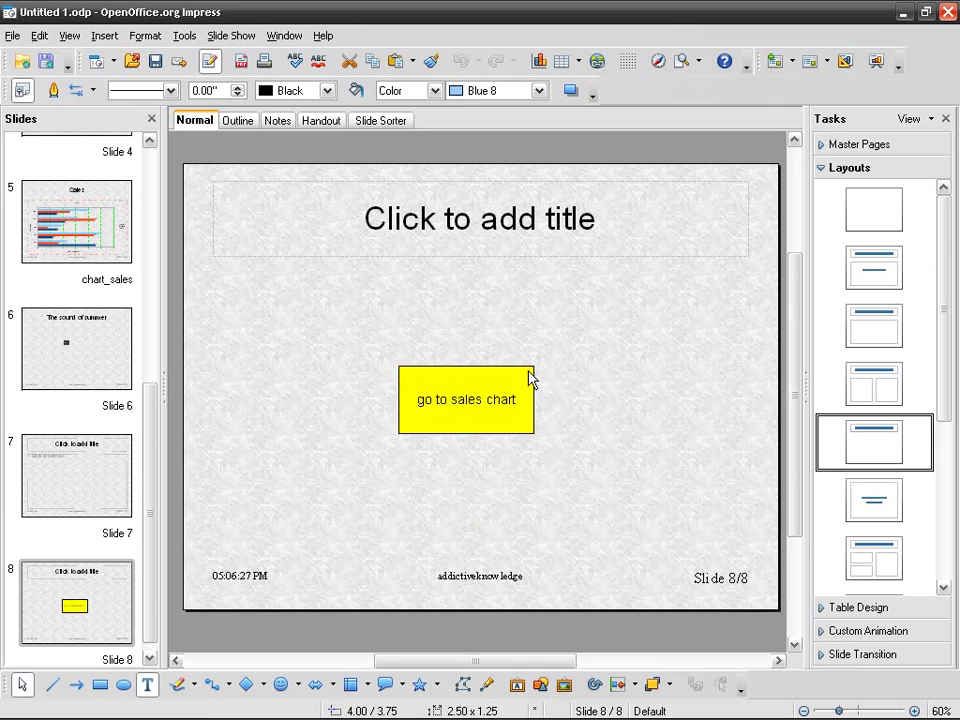
pyautogui.click(560, 376)
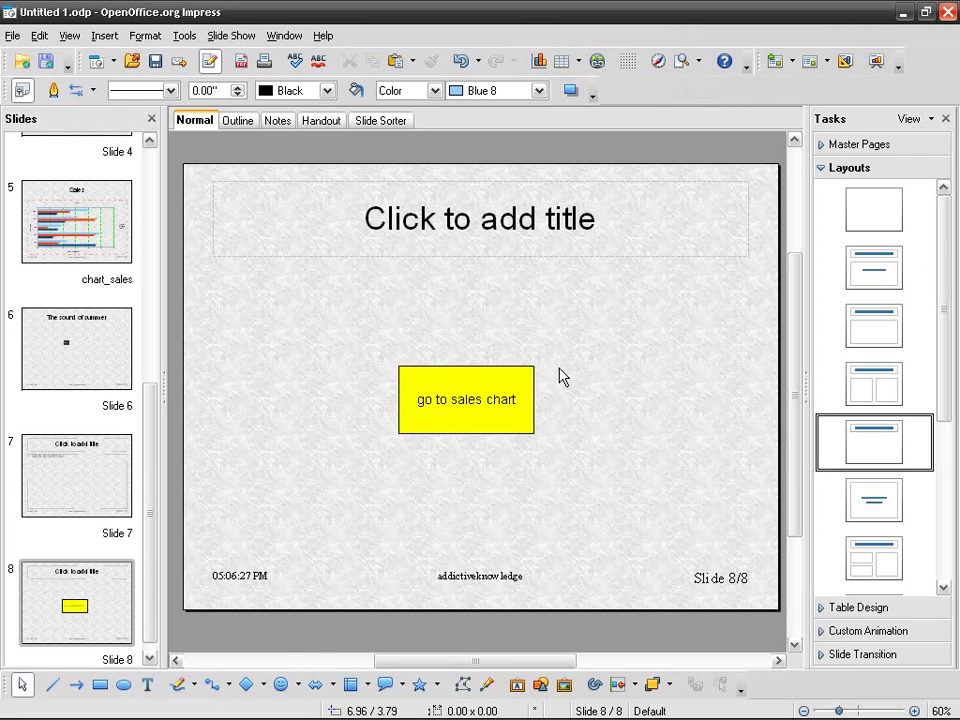
# Set the yellow rectangle's mouse-click action to Go to page or object, targeting chart_sales
pyautogui.click(528, 382)
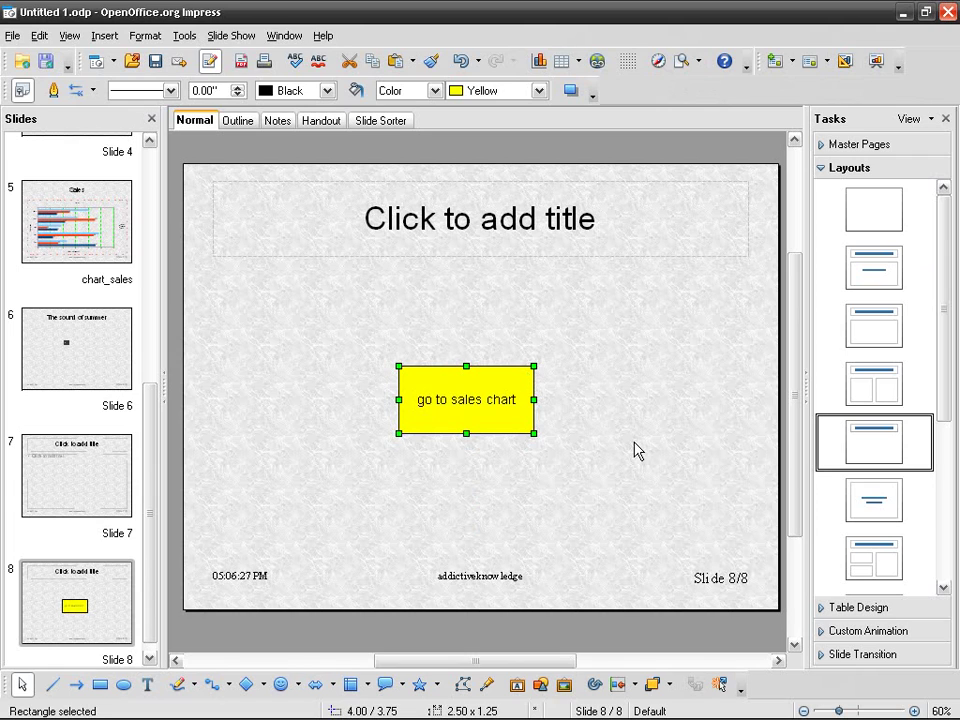
pyautogui.rightClick(512, 373)
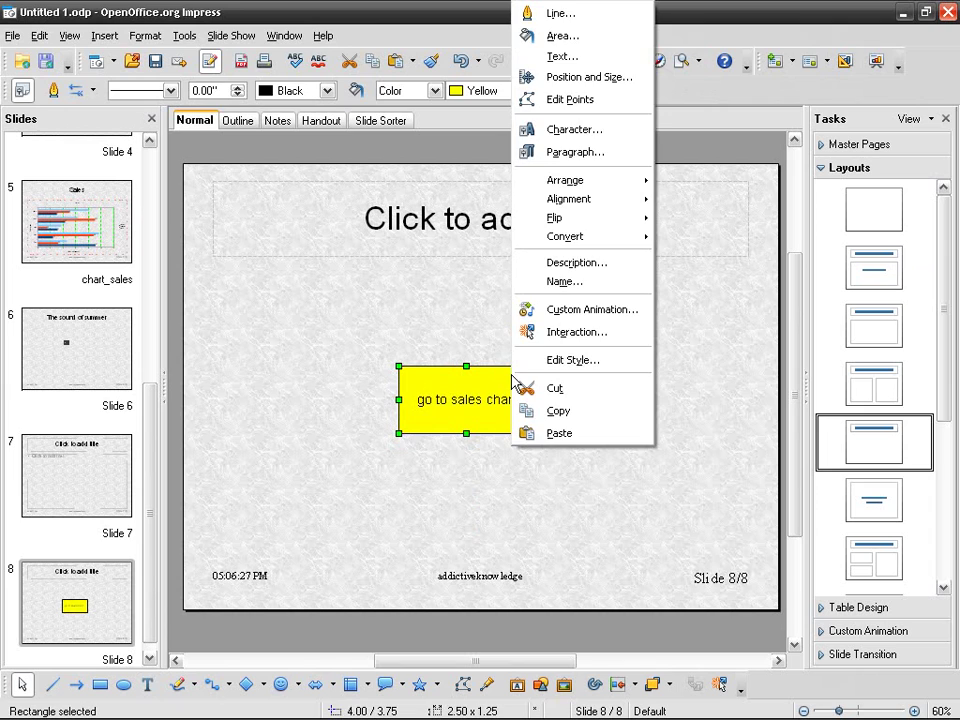
pyautogui.click(617, 340)
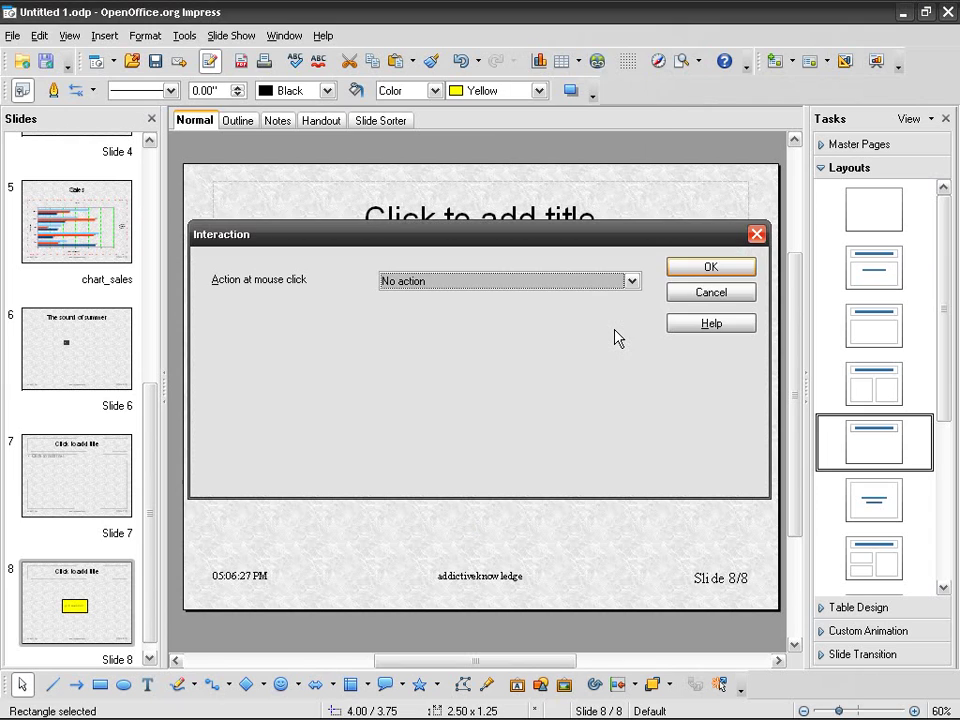
pyautogui.click(548, 283)
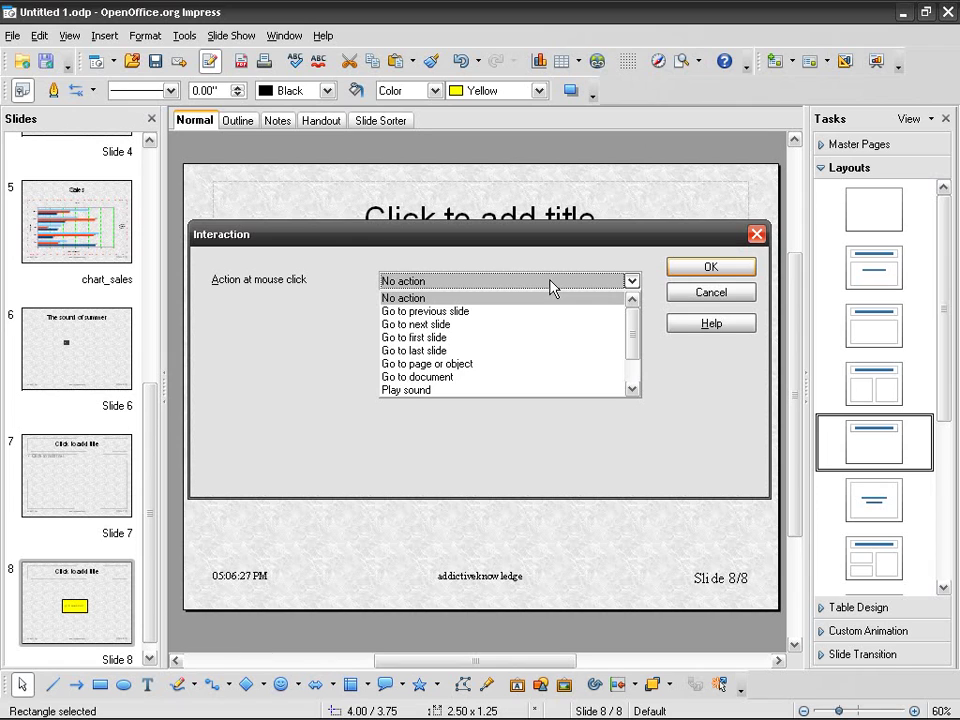
pyautogui.click(558, 367)
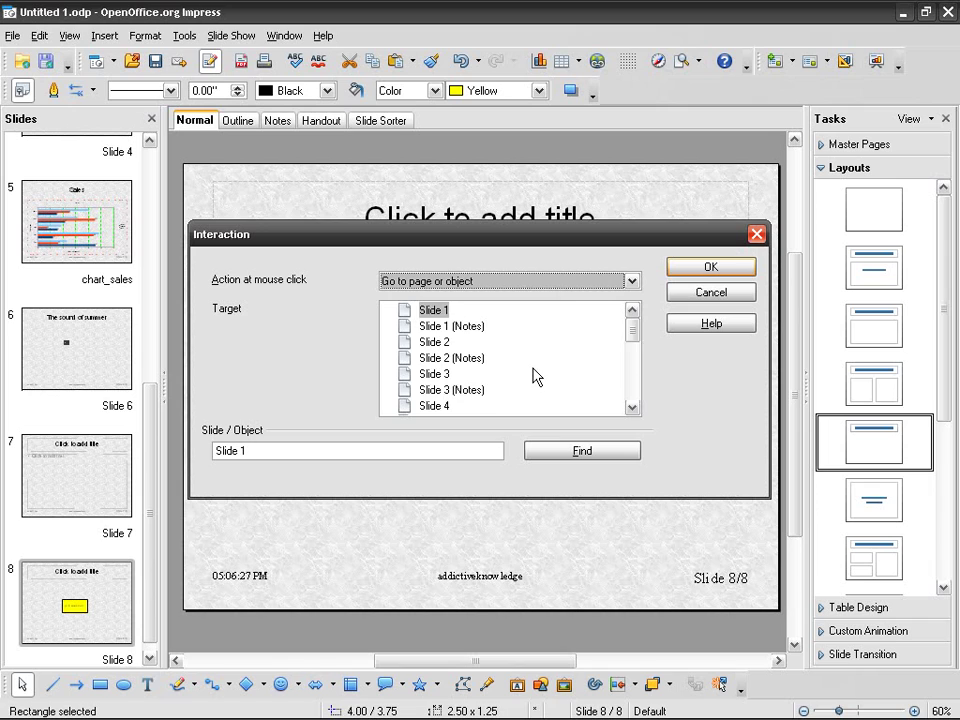
pyautogui.scroll(-2, 540, 374)
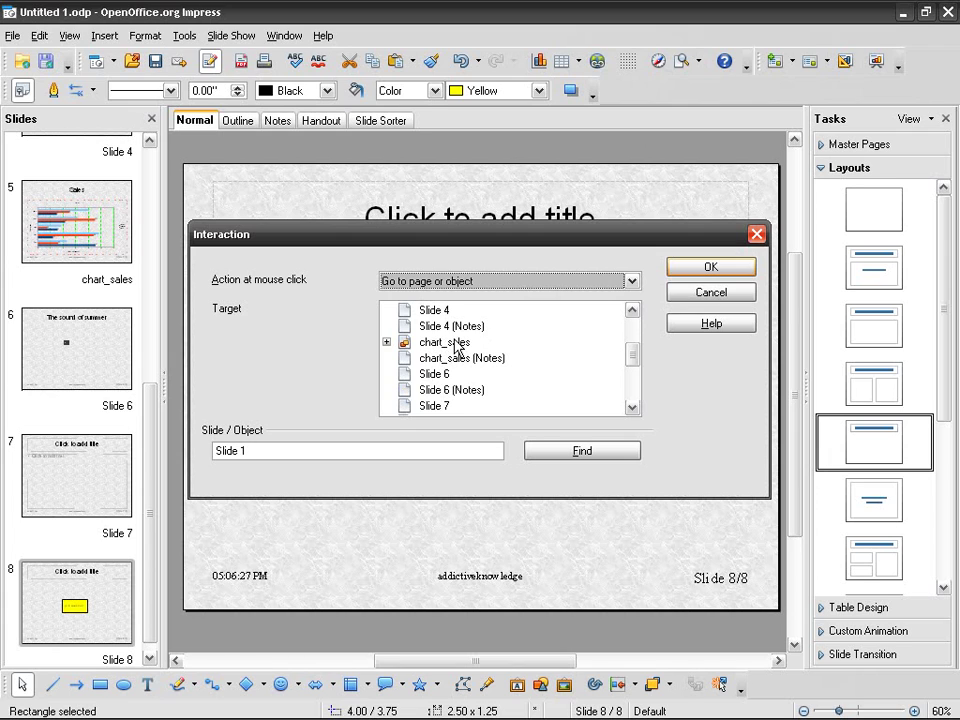
pyautogui.click(445, 345)
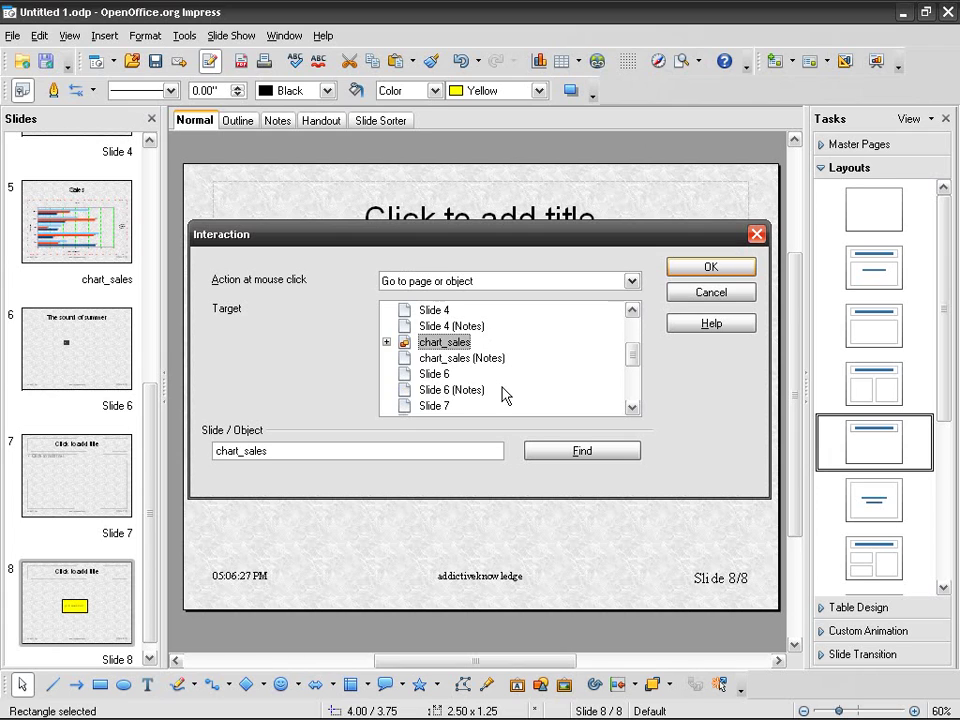
pyautogui.click(728, 268)
pyautogui.click(466, 497)
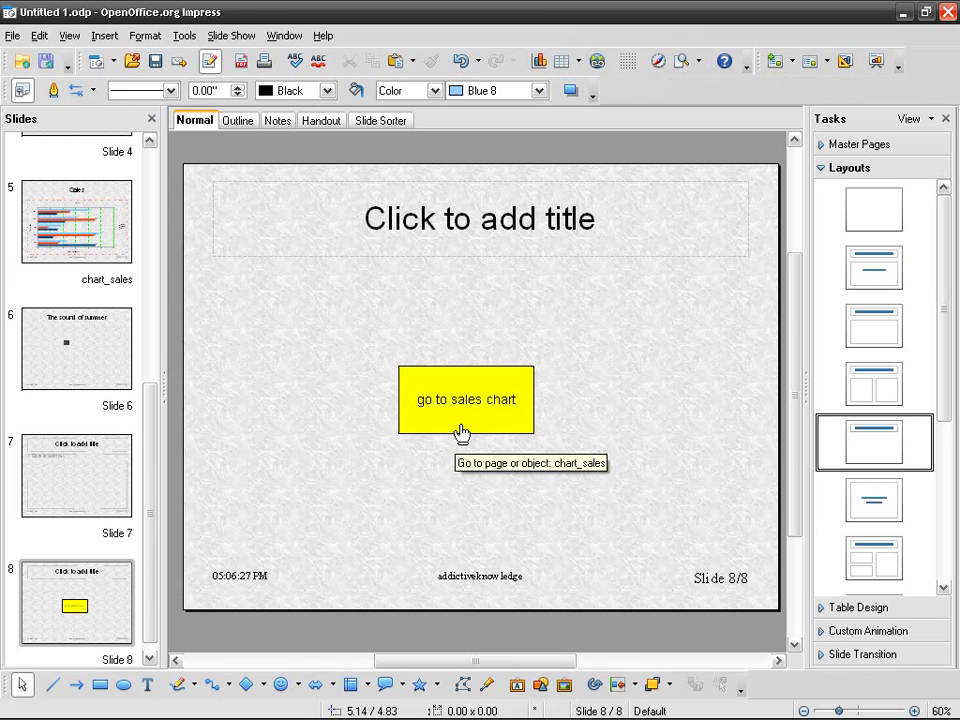
# Run the show from slide 5, click slide 8's yellow button to reach the Sales chart, then exit
pyautogui.click(79, 250)
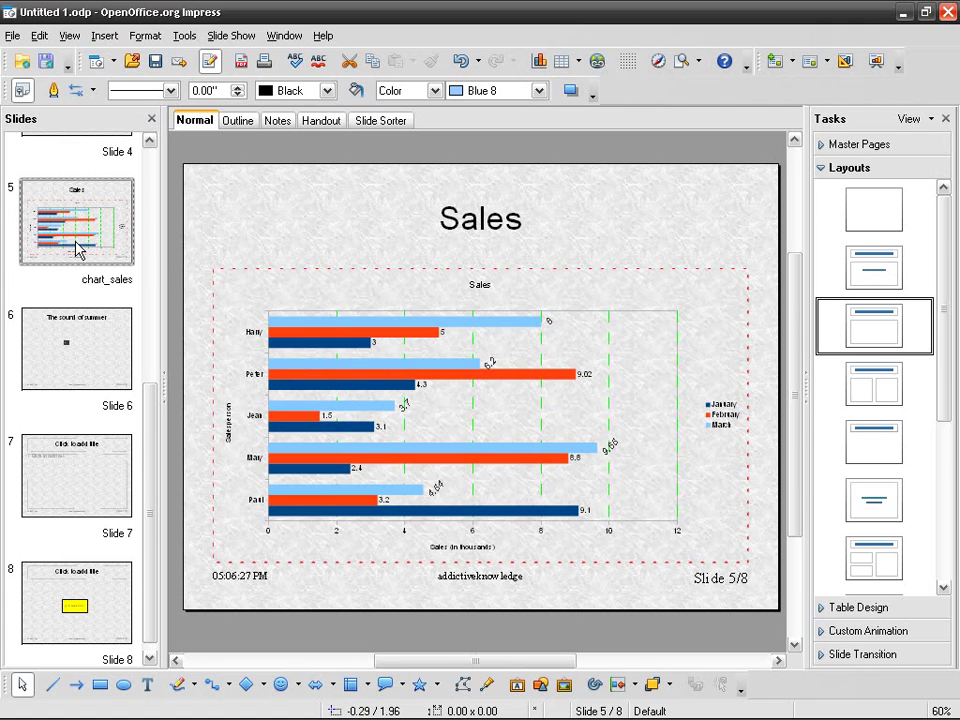
pyautogui.press('F5')
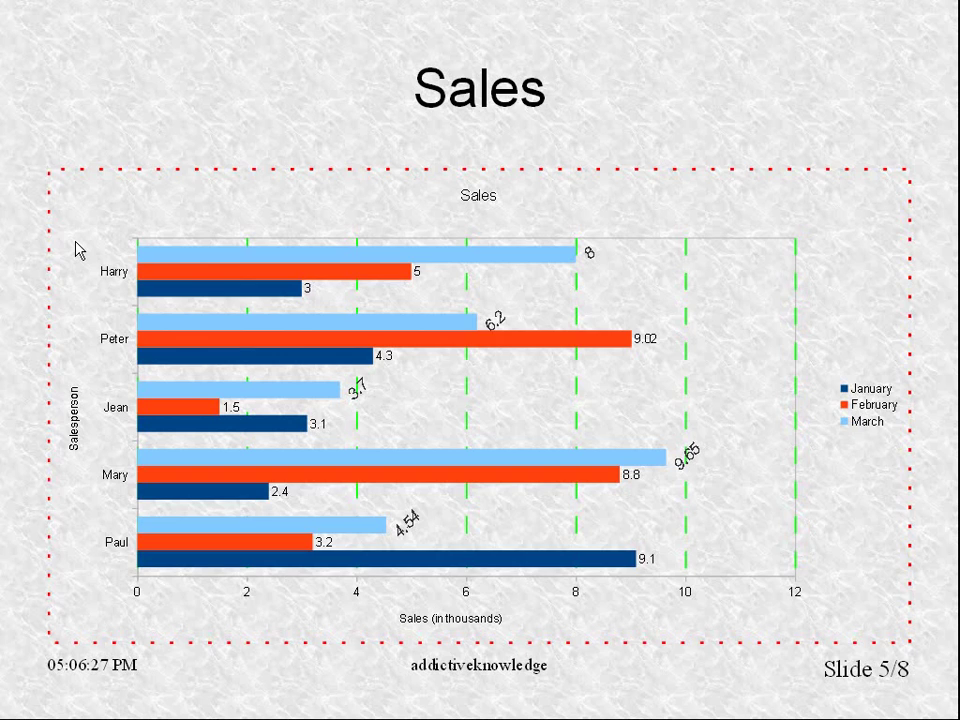
pyautogui.press('space')
pyautogui.press('space')
pyautogui.press('space')
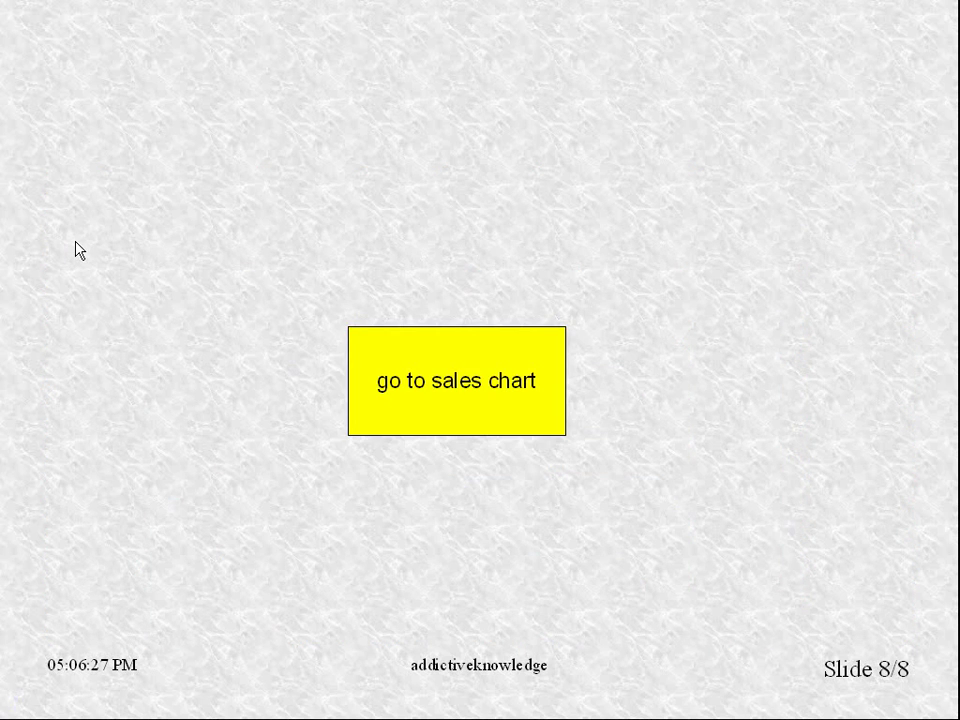
pyautogui.click(456, 347)
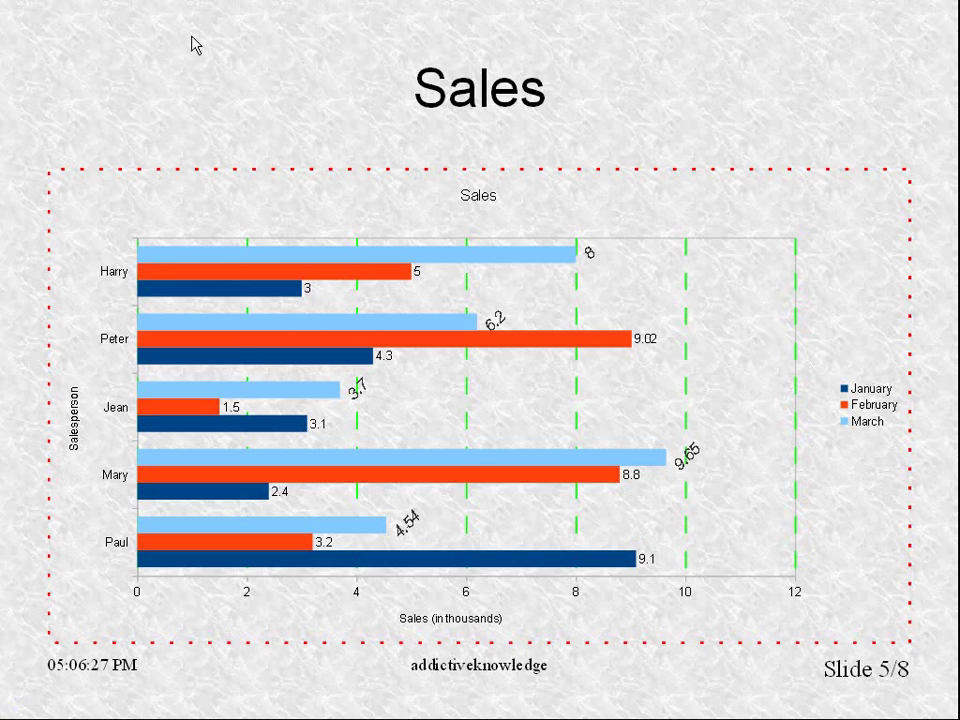
pyautogui.press('Right')
pyautogui.press('Right')
pyautogui.press('Right')
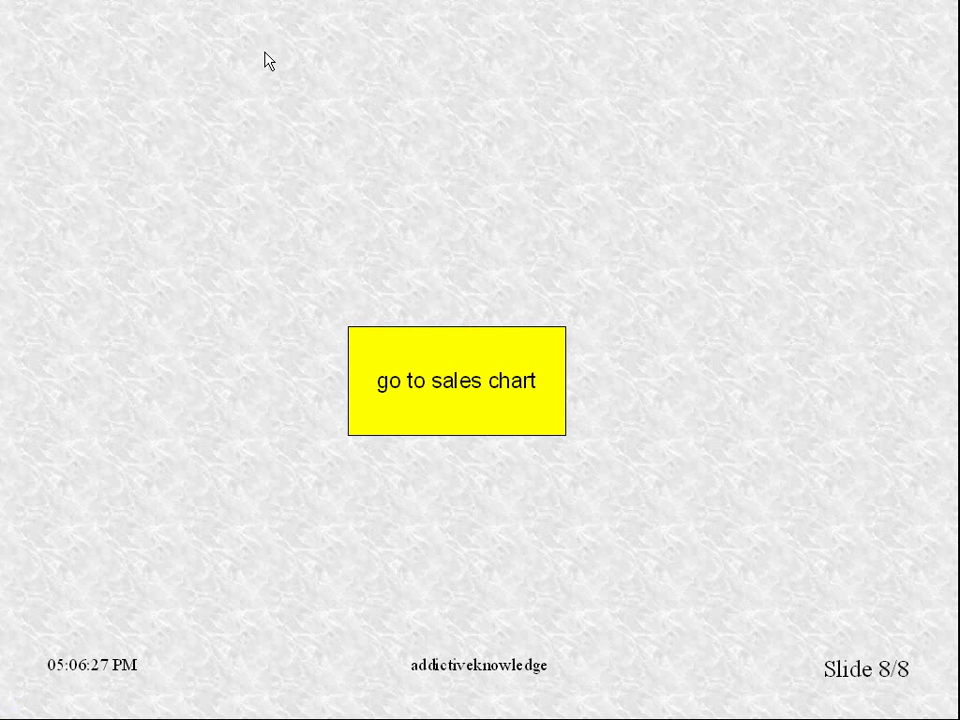
pyautogui.press('Escape')
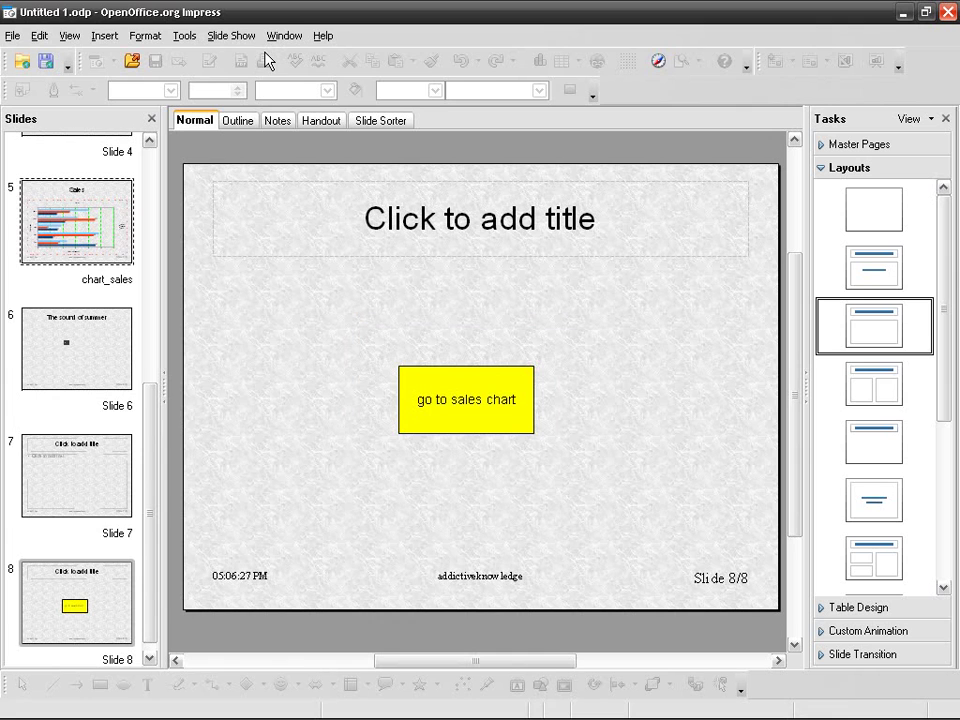
# Return to slide 8 and open the yellow button's Interaction settings
pyautogui.click(521, 426)
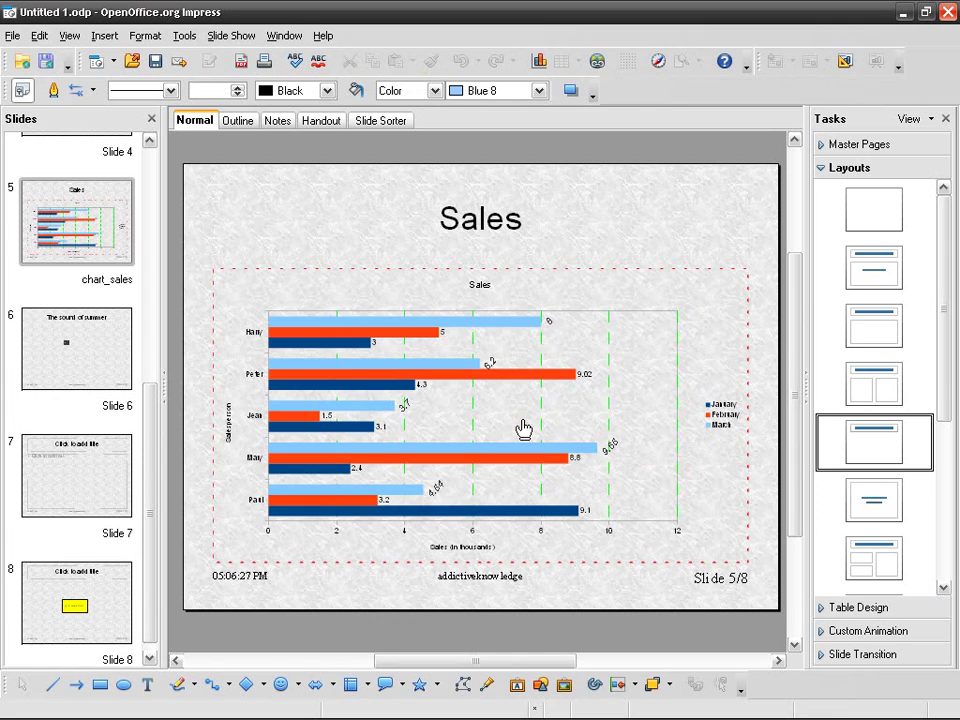
pyautogui.click(87, 627)
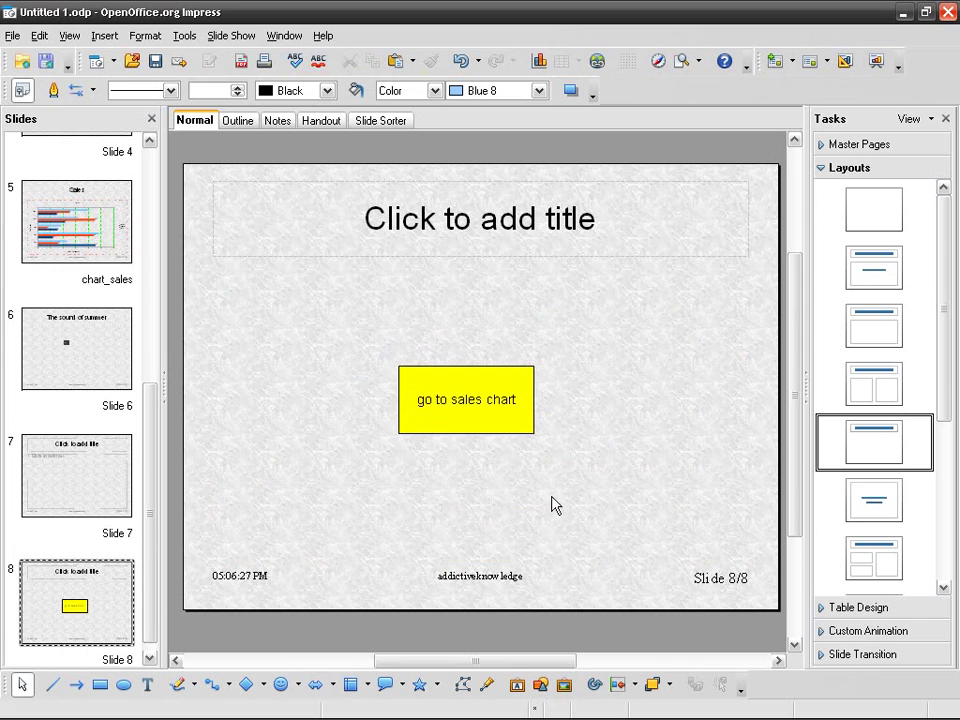
pyautogui.rightClick(525, 396)
pyautogui.click(580, 331)
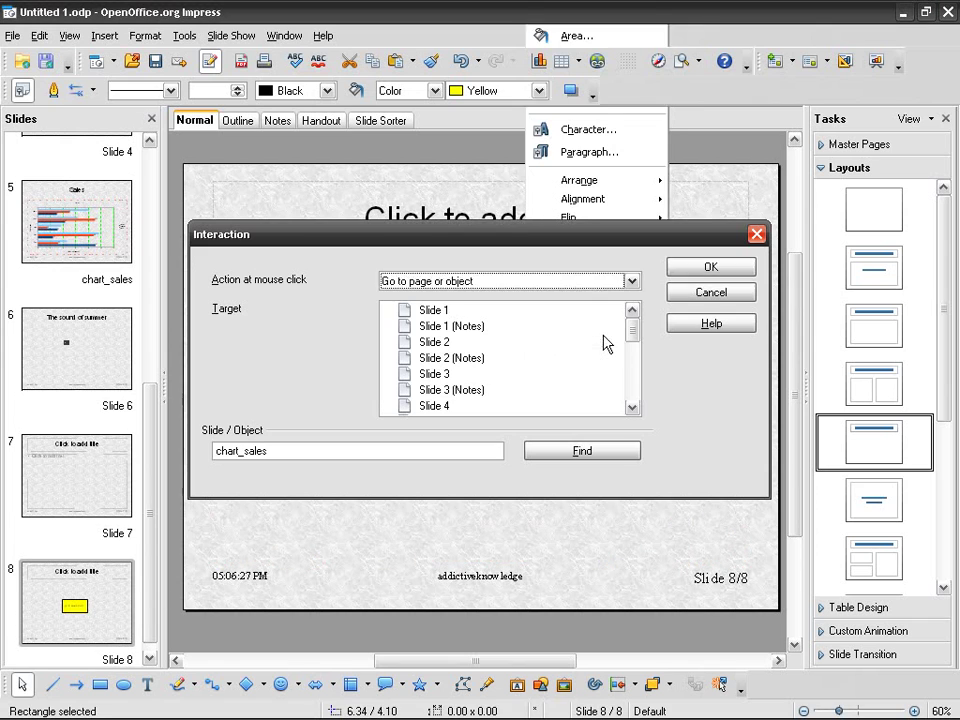
# Change the mouse-click action to Go to document and move the dialog lower
pyautogui.click(557, 285)
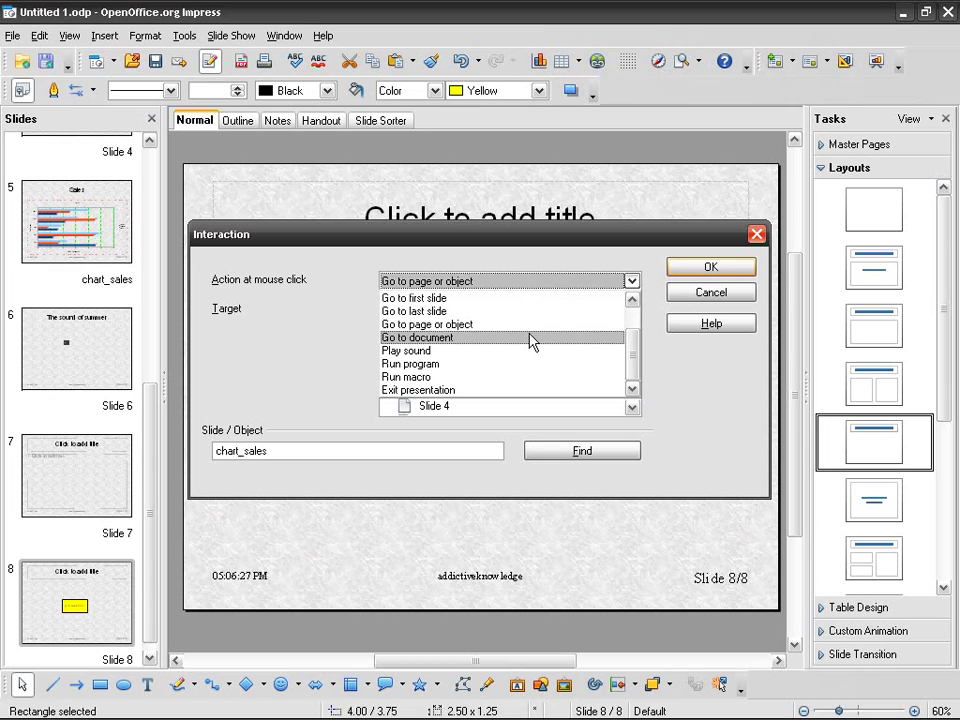
pyautogui.click(531, 342)
pyautogui.click(557, 282)
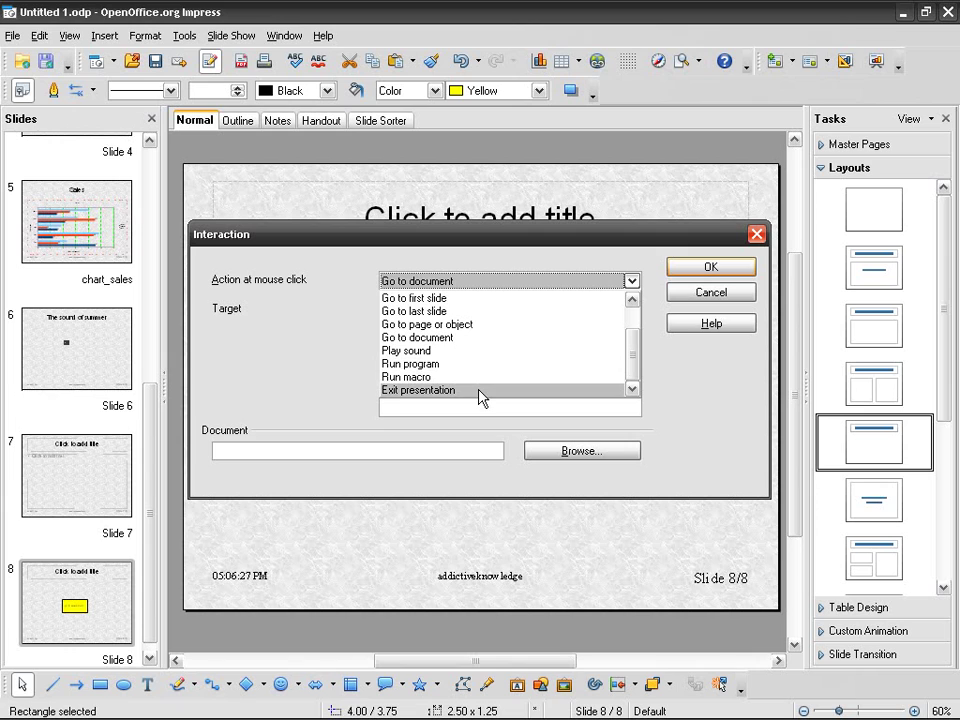
pyautogui.click(693, 418)
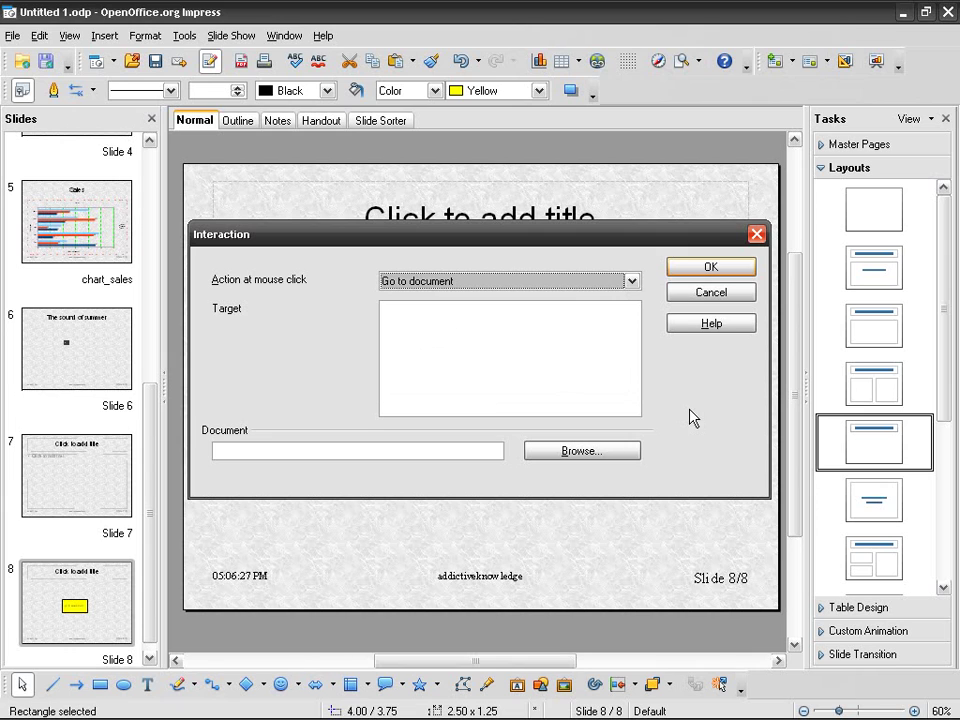
pyautogui.click(631, 281)
pyautogui.scroll(1, 632, 340)
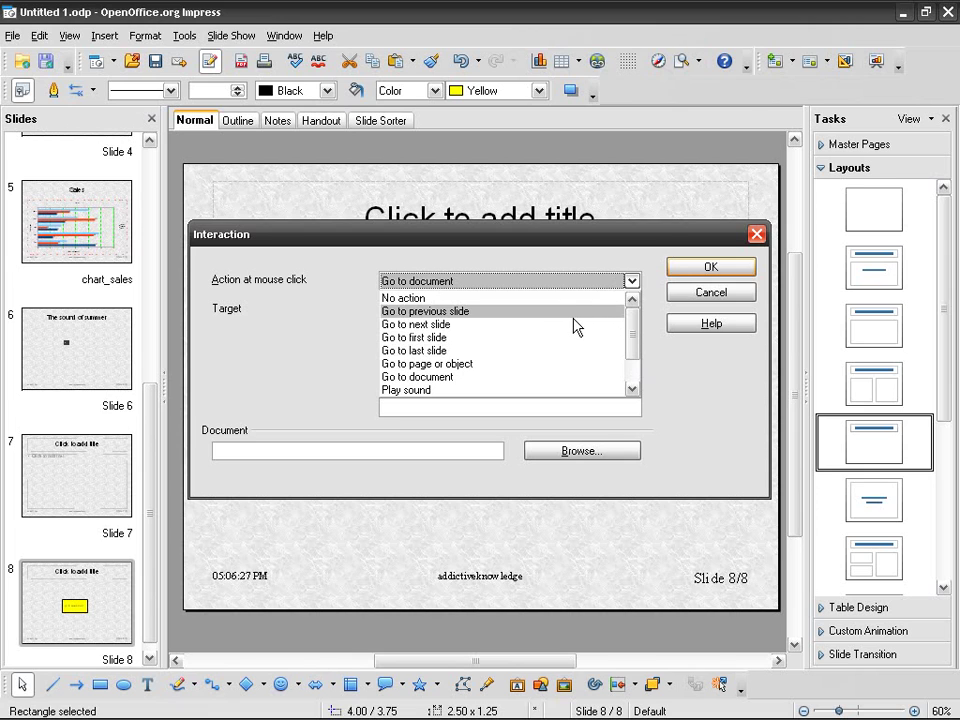
pyautogui.click(715, 362)
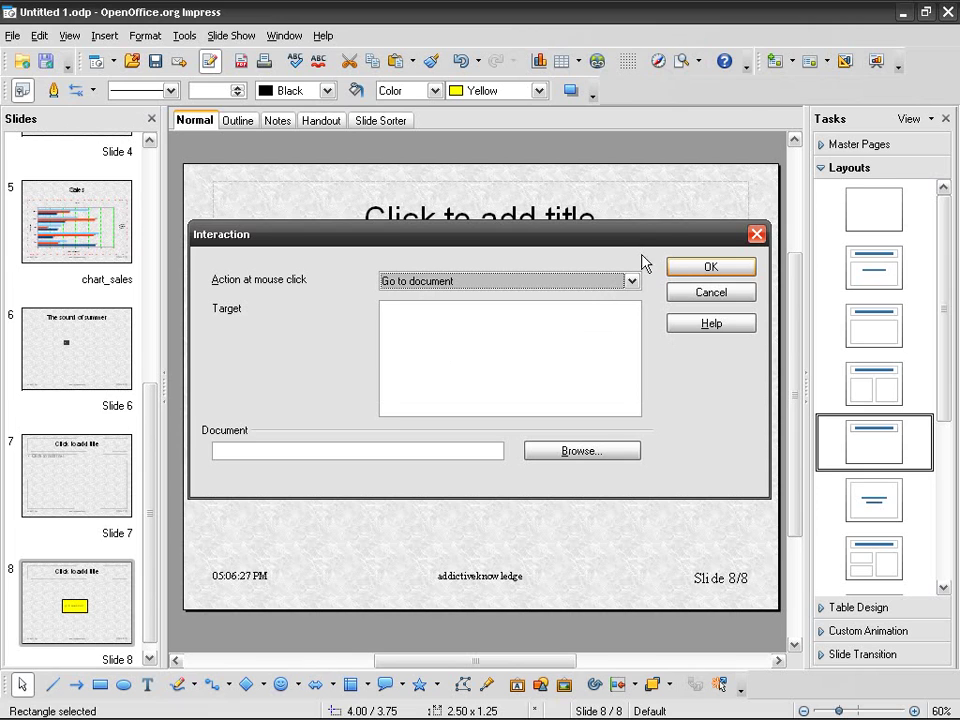
pyautogui.moveTo(643, 250); pyautogui.dragTo(636, 306)
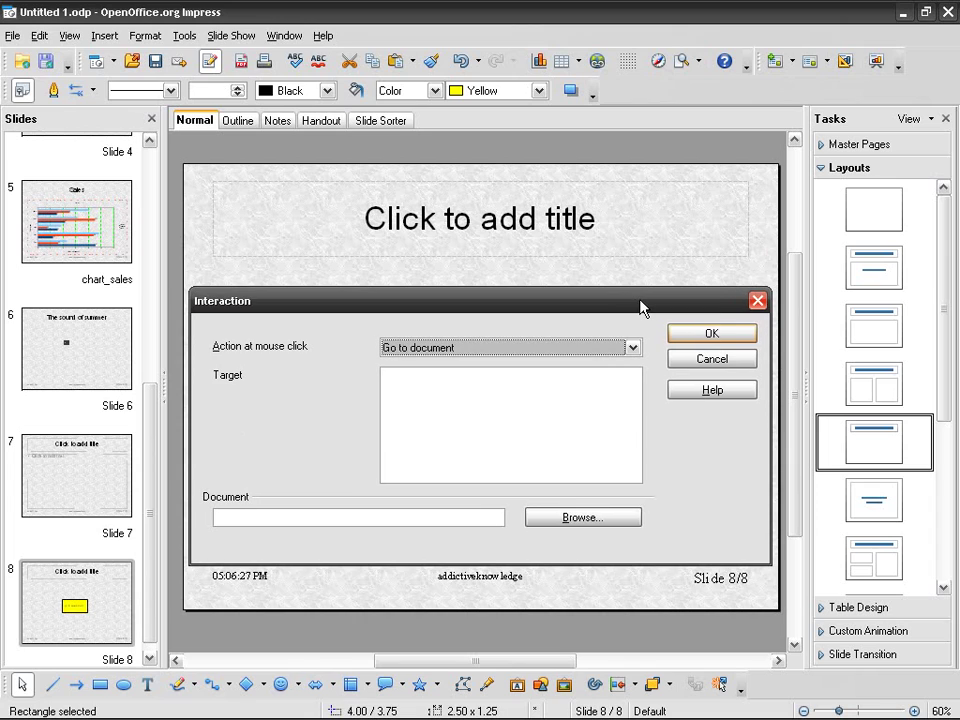